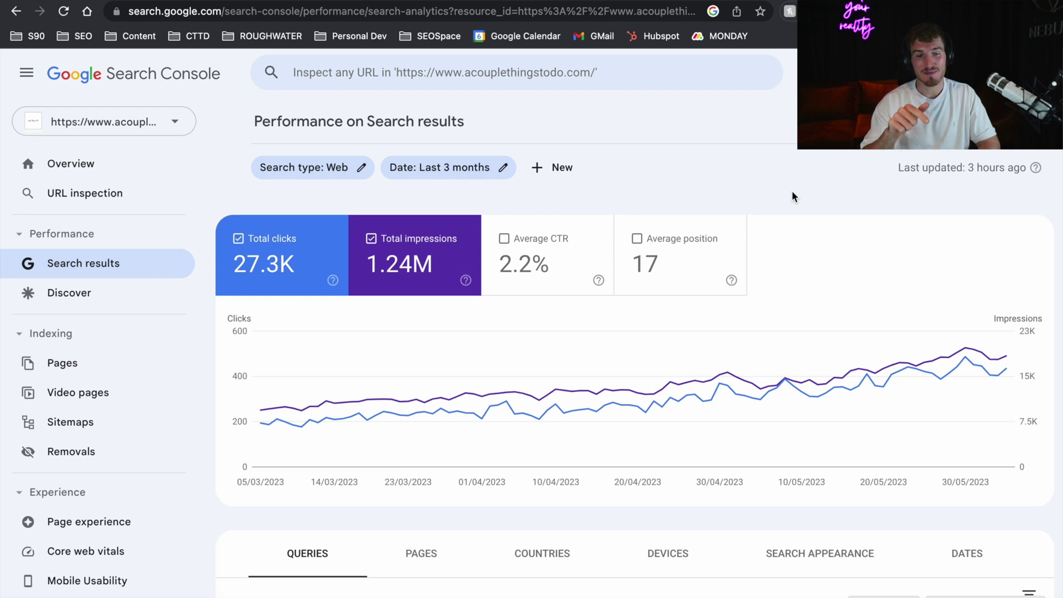
# Step: Search 'google adsense' in Chrome and open the account's Sites overview of ads
pyautogui.moveTo(966, 421)
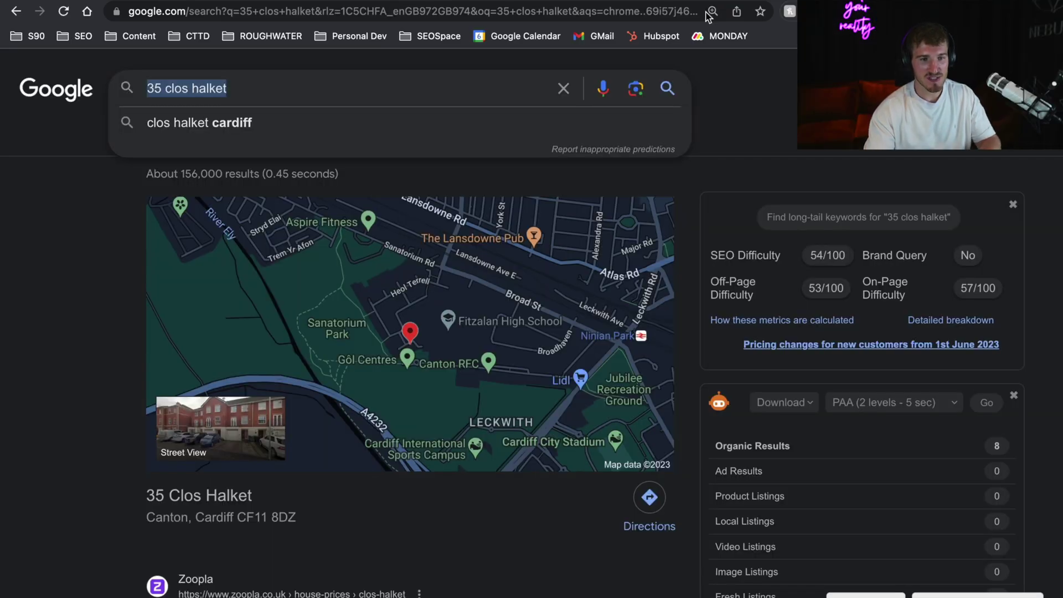
pyautogui.click(664, 9)
pyautogui.write('google ')
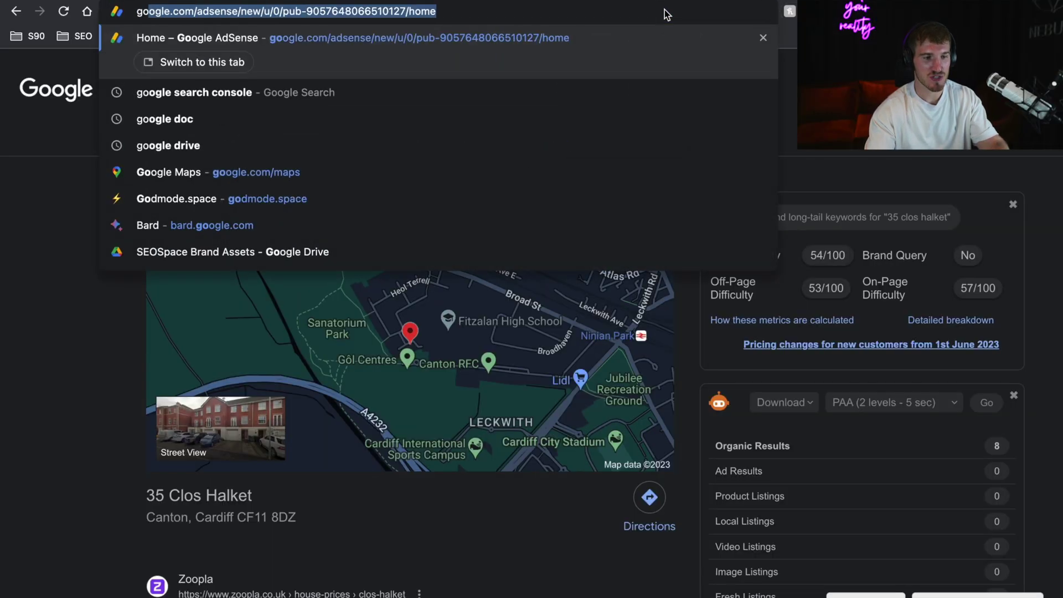
pyautogui.write('ad')
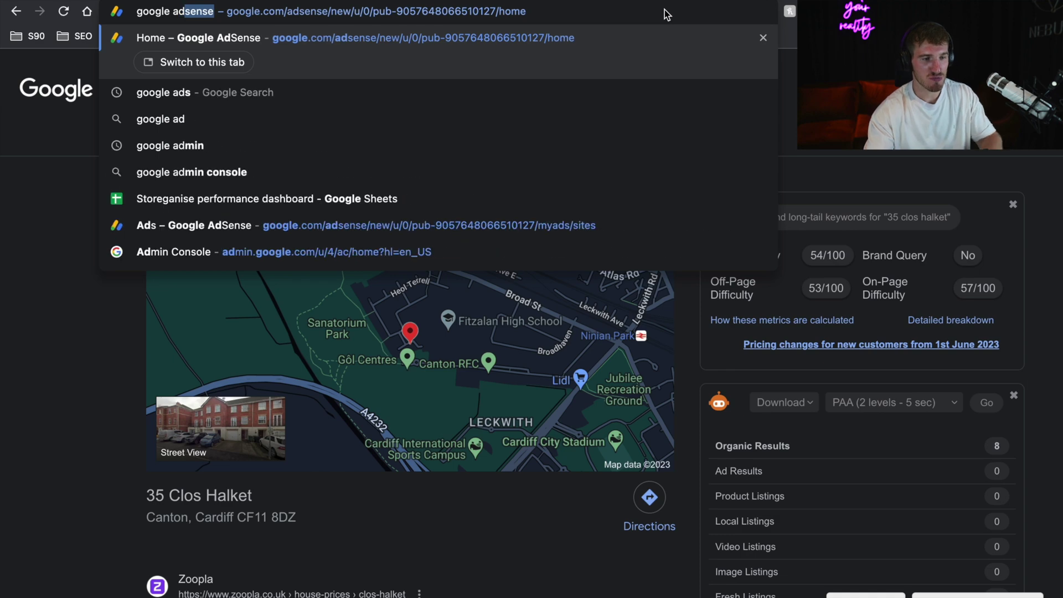
pyautogui.write('sense')
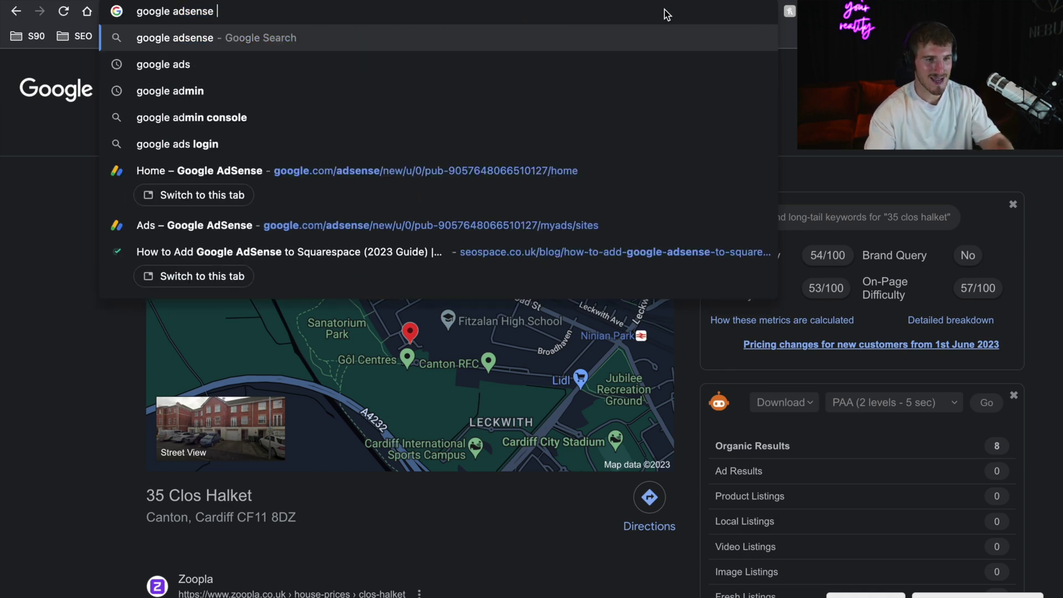
pyautogui.press('Return')
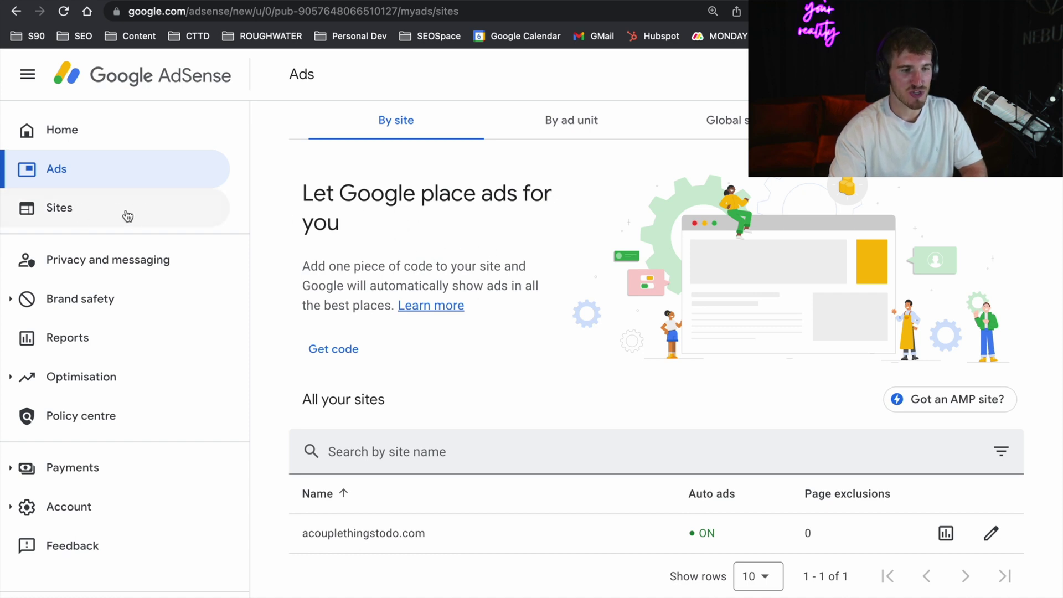
pyautogui.click(56, 210)
# Step: Copy the seospace.co.uk address and paste it as a new site in AdSense
pyautogui.moveTo(294, 143); pyautogui.dragTo(744, 192)
pyautogui.click(565, 220)
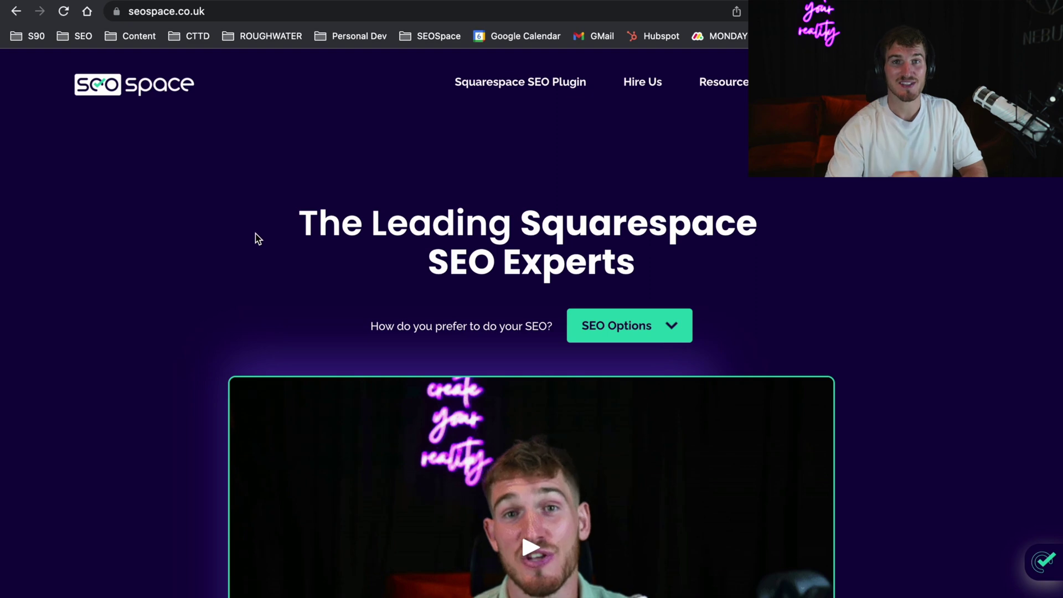
pyautogui.click(219, 11)
pyautogui.hotkey('ctrl', 'c')
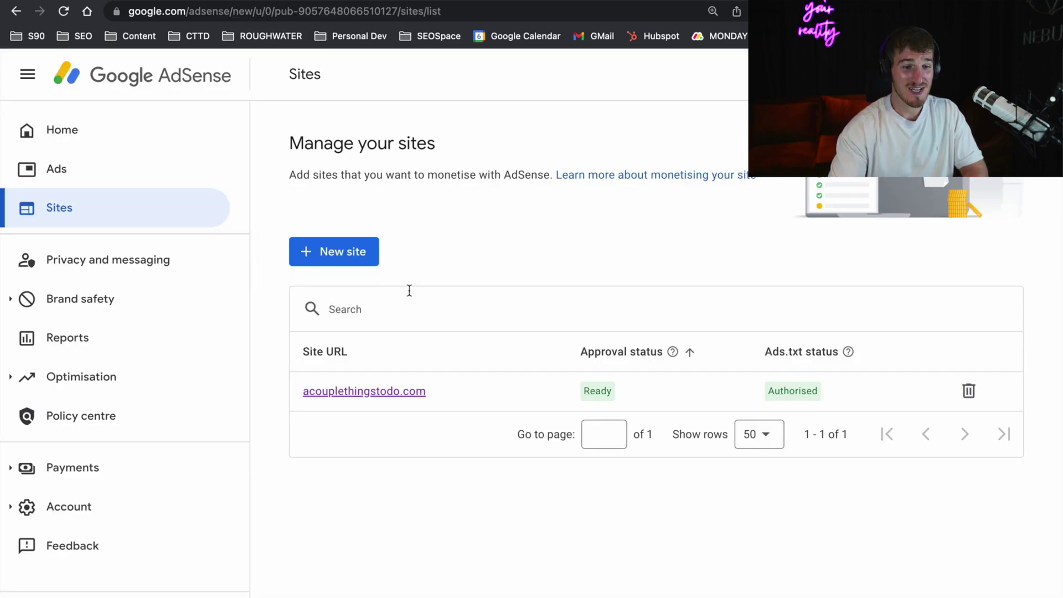
pyautogui.click(342, 259)
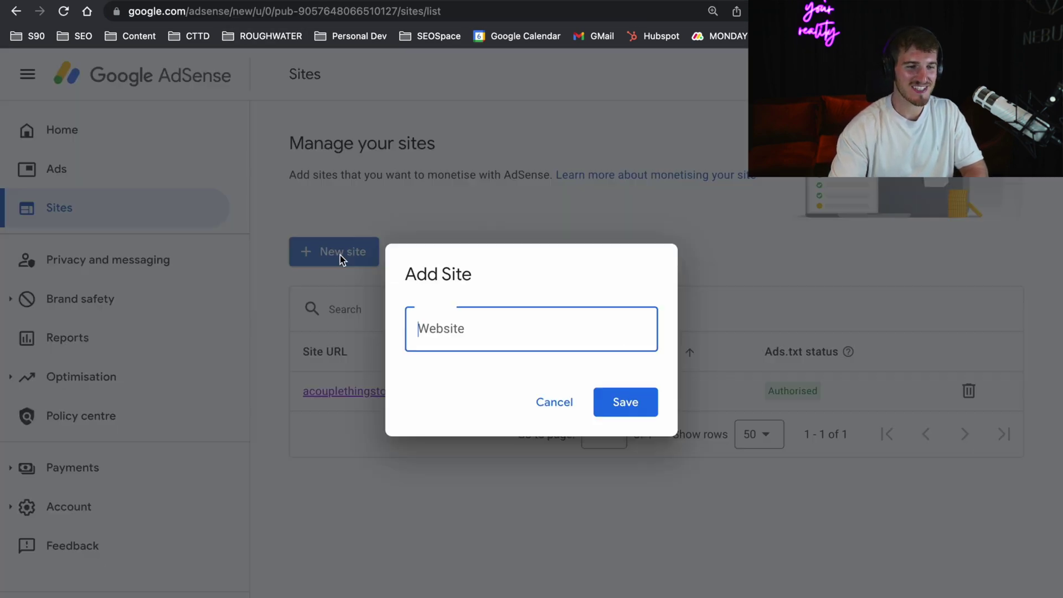
pyautogui.hotkey('ctrl', 'v')
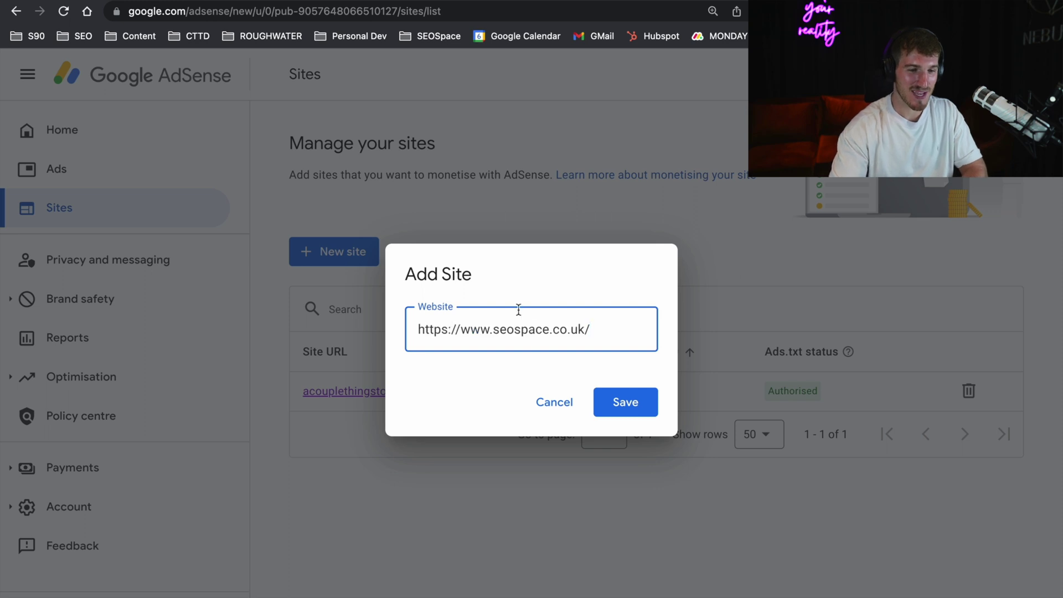
pyautogui.click(619, 399)
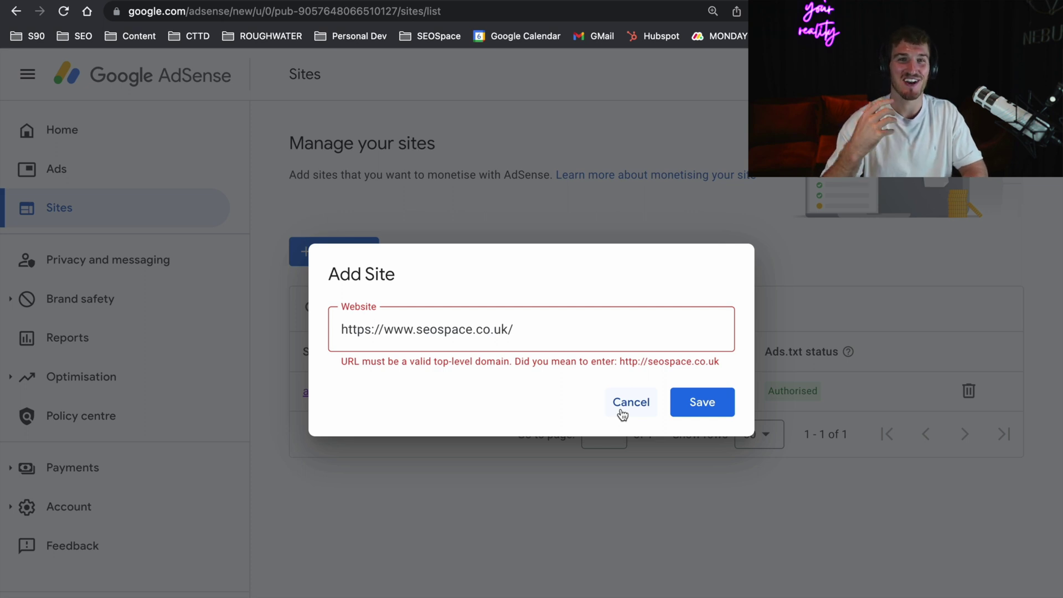
pyautogui.moveTo(420, 333); pyautogui.dragTo(347, 333)
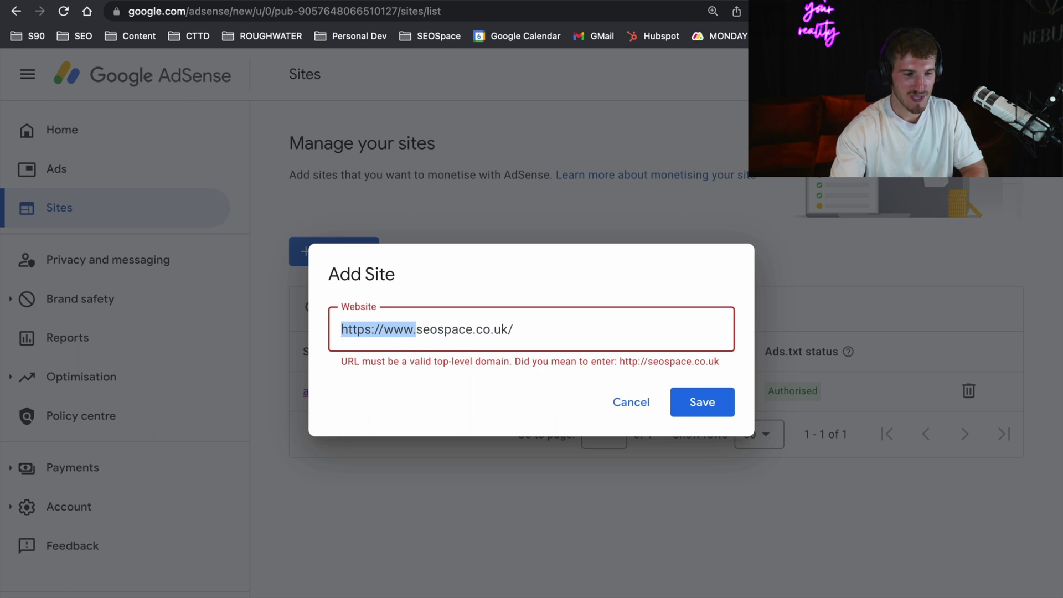
pyautogui.press('BackSpace')
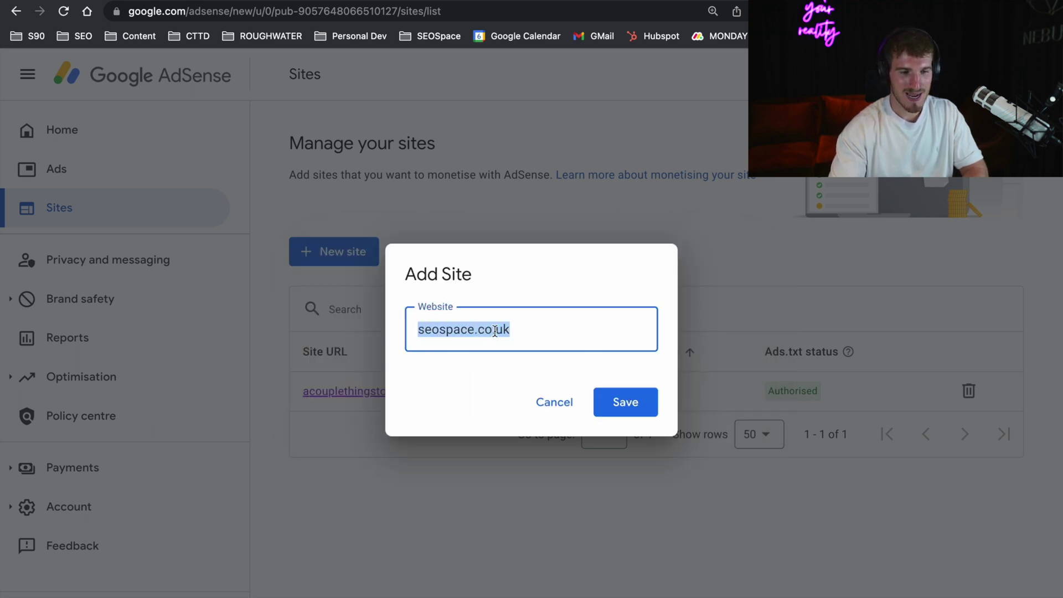
pyautogui.click(516, 334)
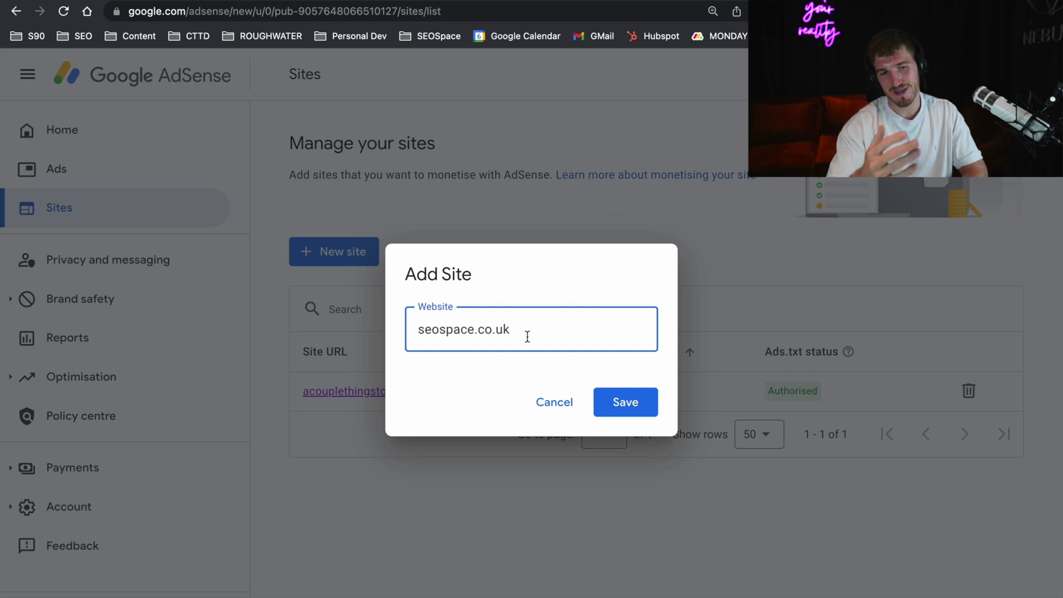
pyautogui.click(636, 405)
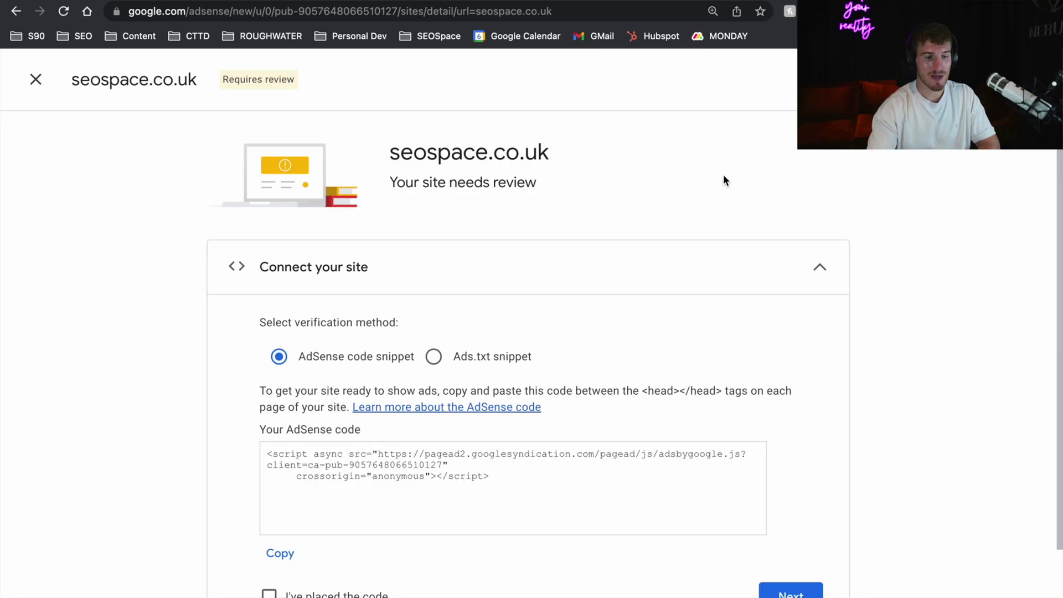
# Step: Copy the seospace.co.uk AdSense code snippet and switch to the Squarespace admin
pyautogui.scroll(-3, 723, 174)
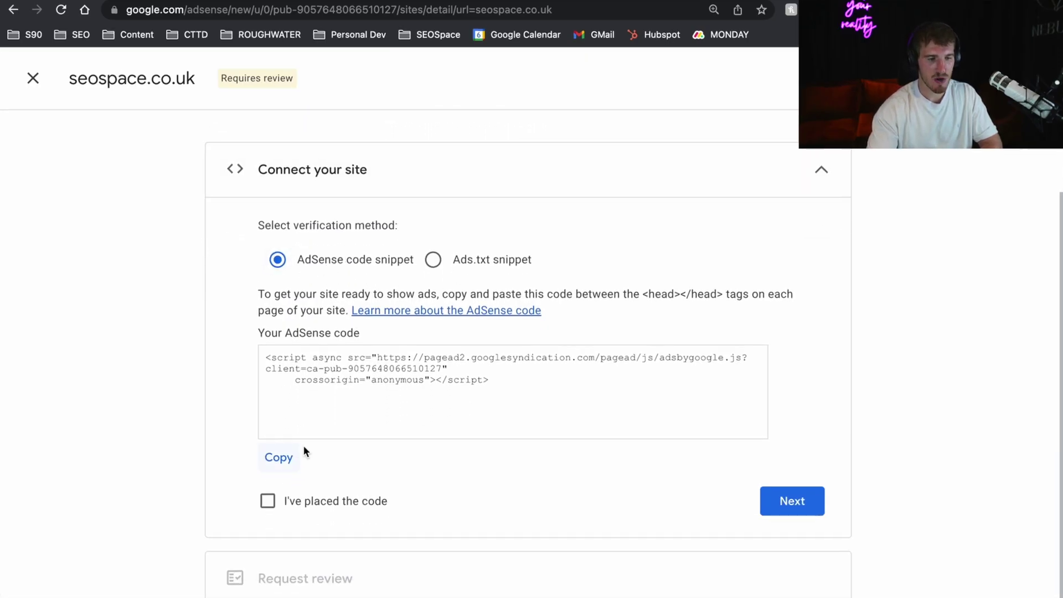
pyautogui.click(250, 494)
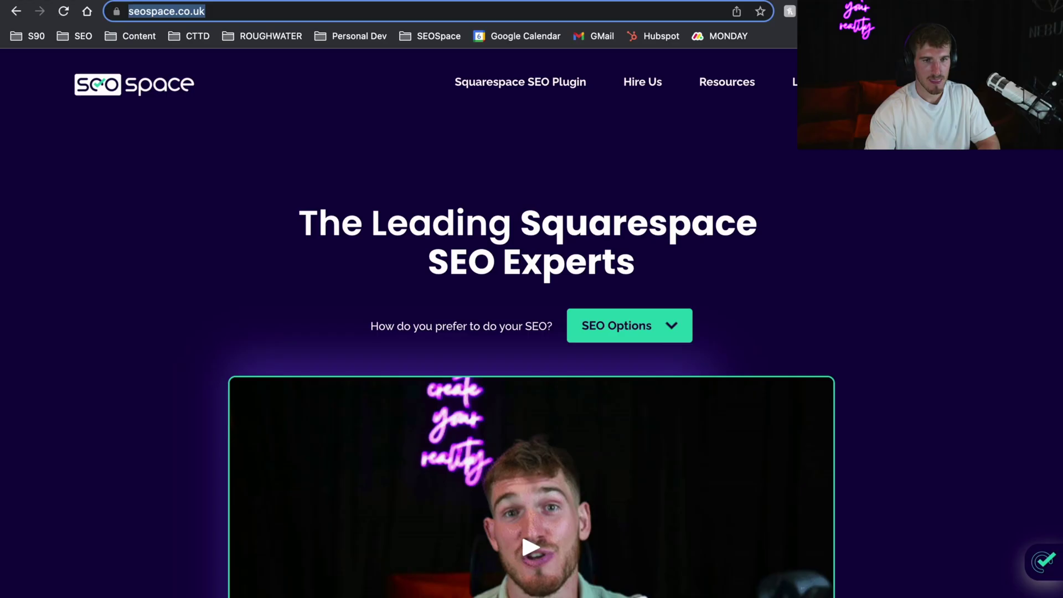
pyautogui.write('squarespace.com')
pyautogui.press('Return')
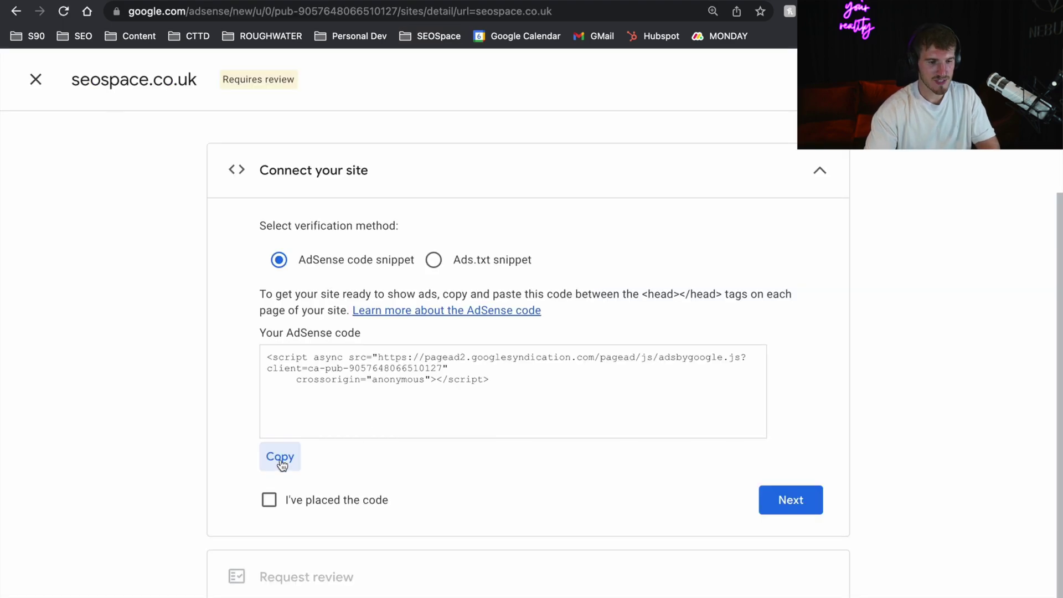
pyautogui.click(280, 458)
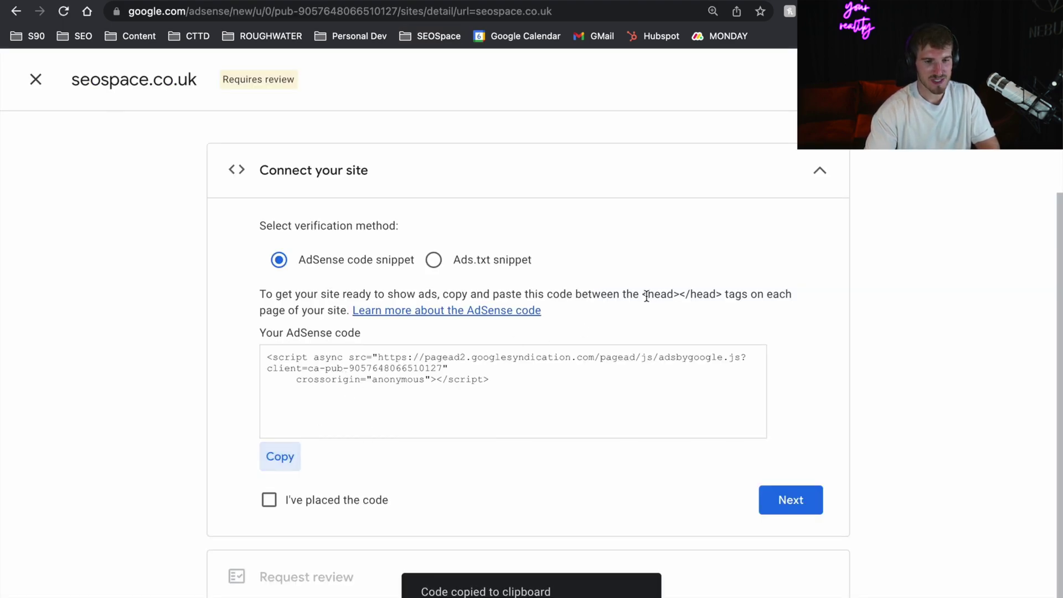
pyautogui.moveTo(641, 296); pyautogui.dragTo(724, 297)
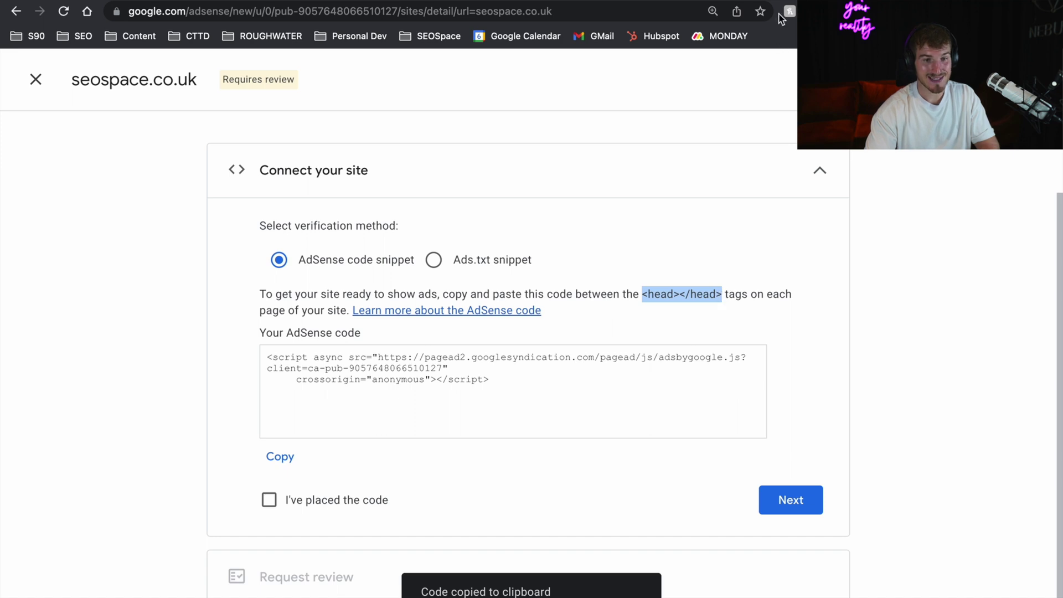
pyautogui.hotkey('ctrl', 'Tab')
# Step: Open the Squarespace site Settings and search them for 'injec'
pyautogui.click(65, 377)
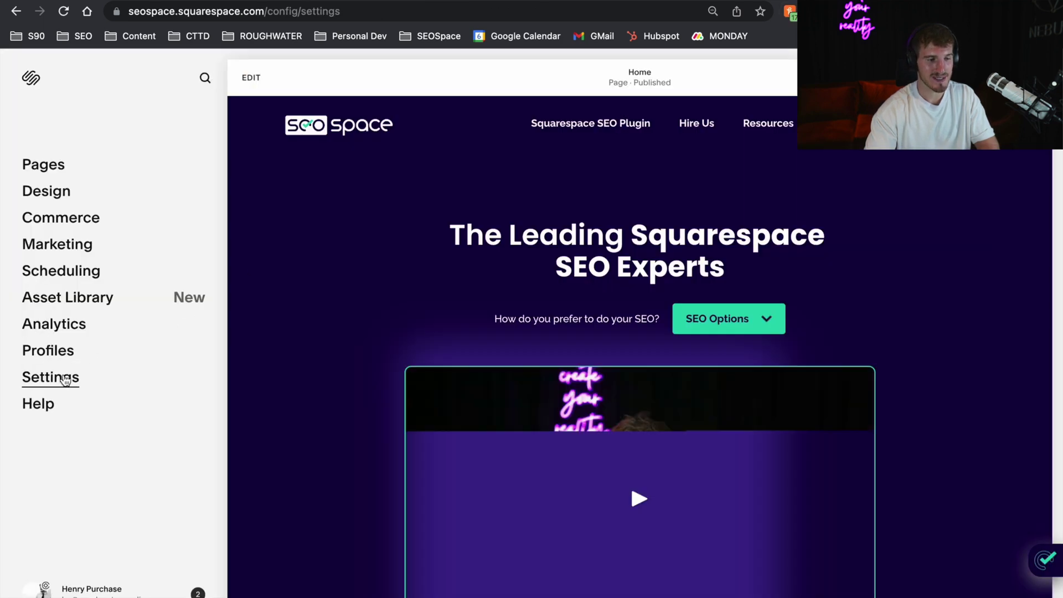
pyautogui.scroll(-3, 135, 355)
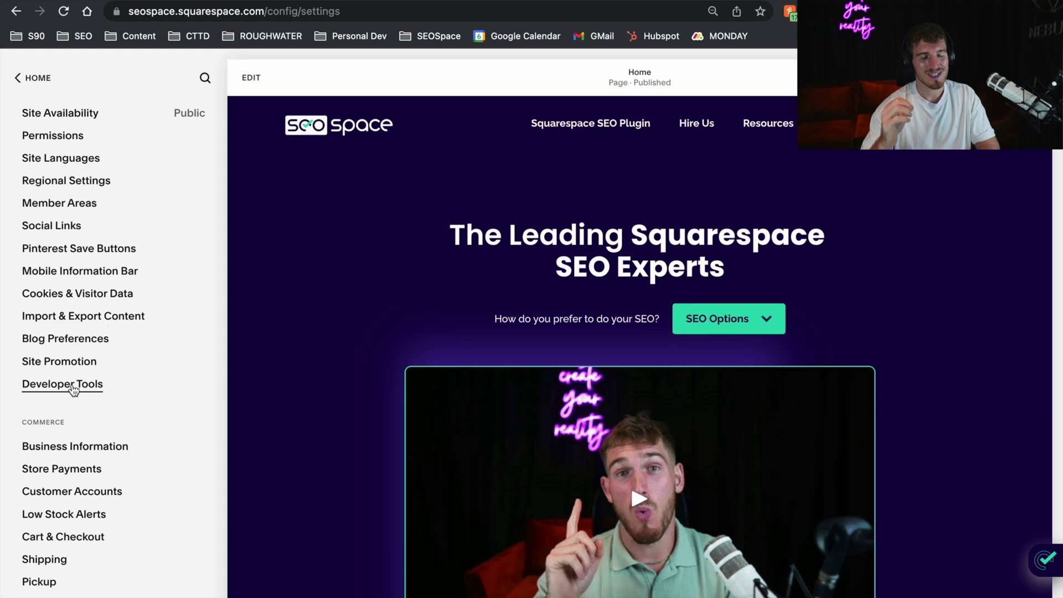
pyautogui.scroll(3, 73, 390)
pyautogui.click(204, 77)
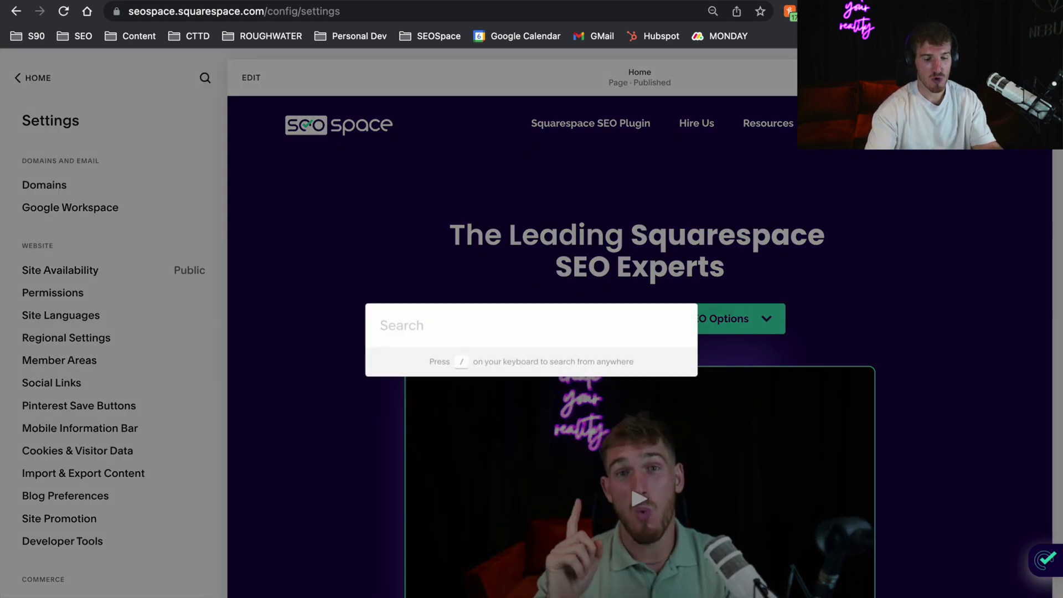
pyautogui.write('injec')
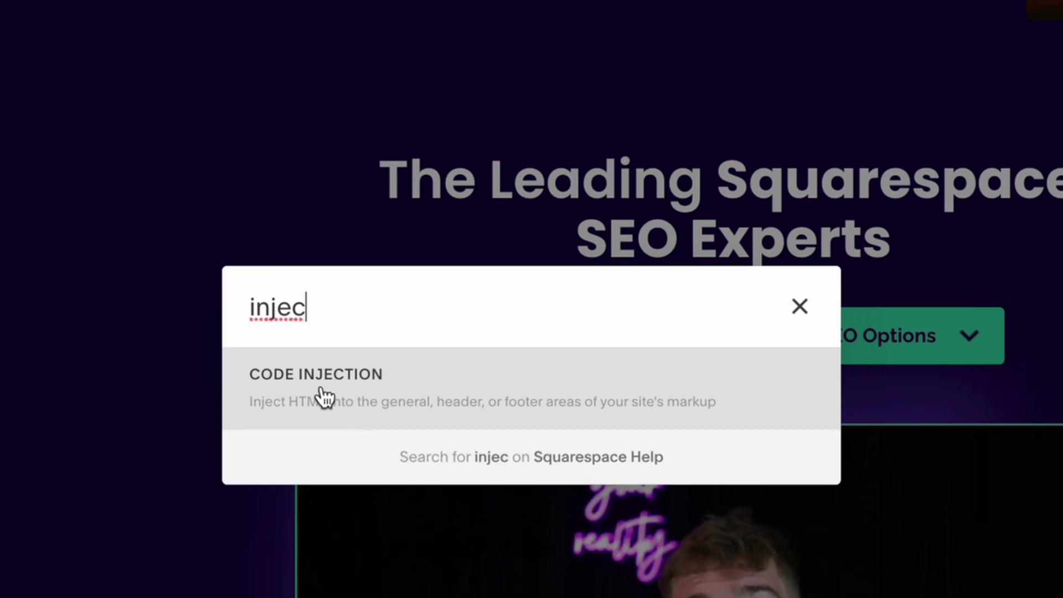
pyautogui.press('Escape')
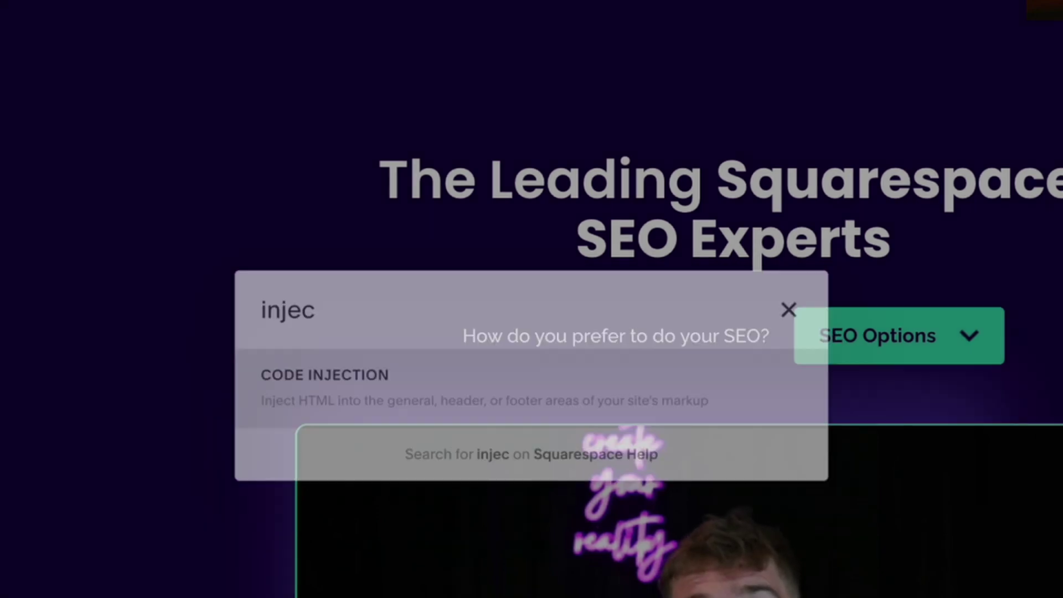
pyautogui.scroll(-5, 118, 347)
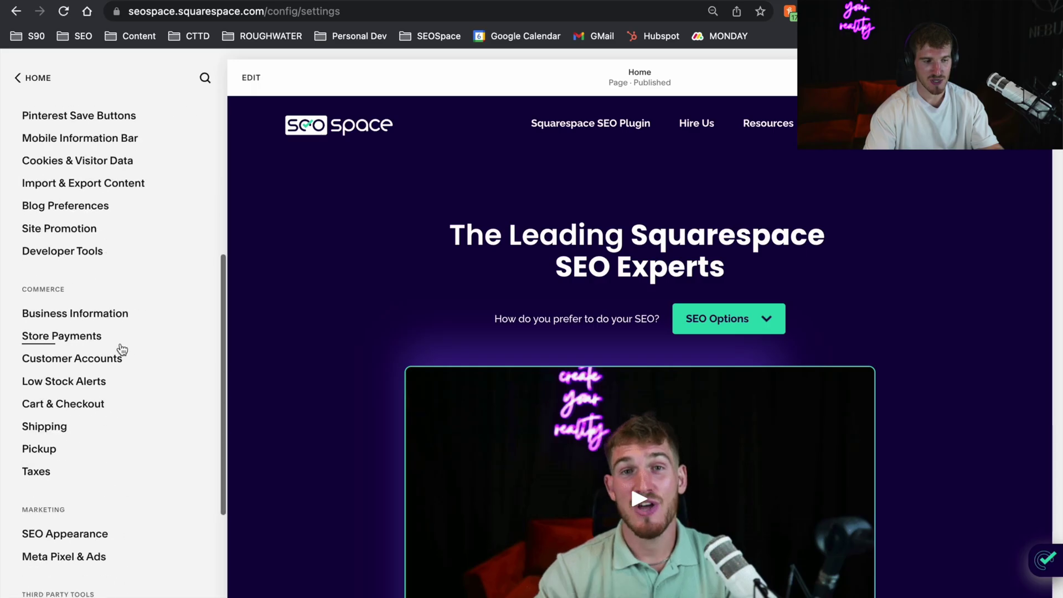
# Step: Go to Developer Tools > Code Injection and place the caret in the Header box
pyautogui.click(71, 253)
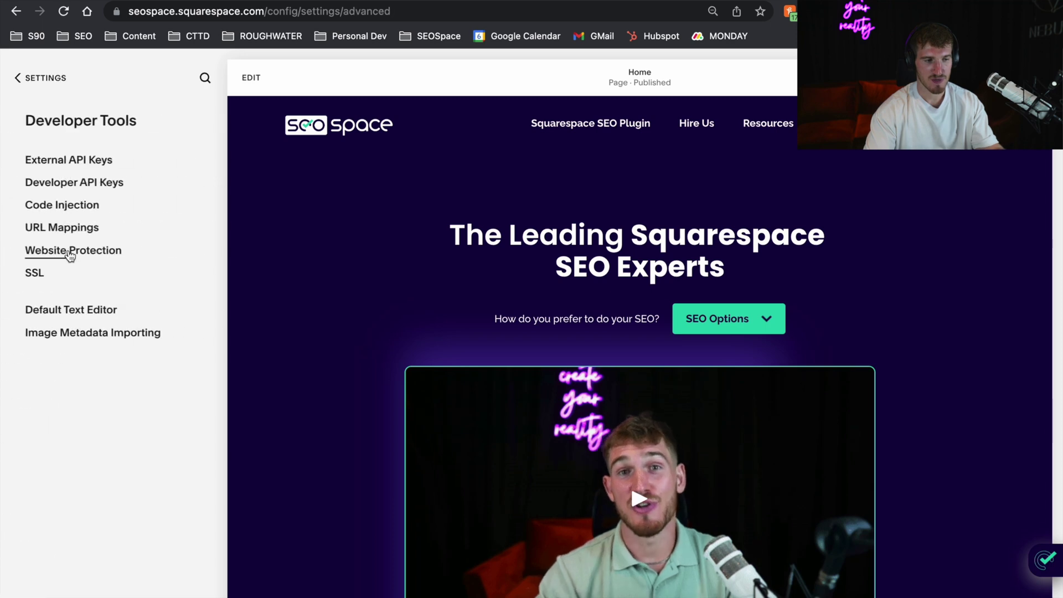
pyautogui.click(66, 207)
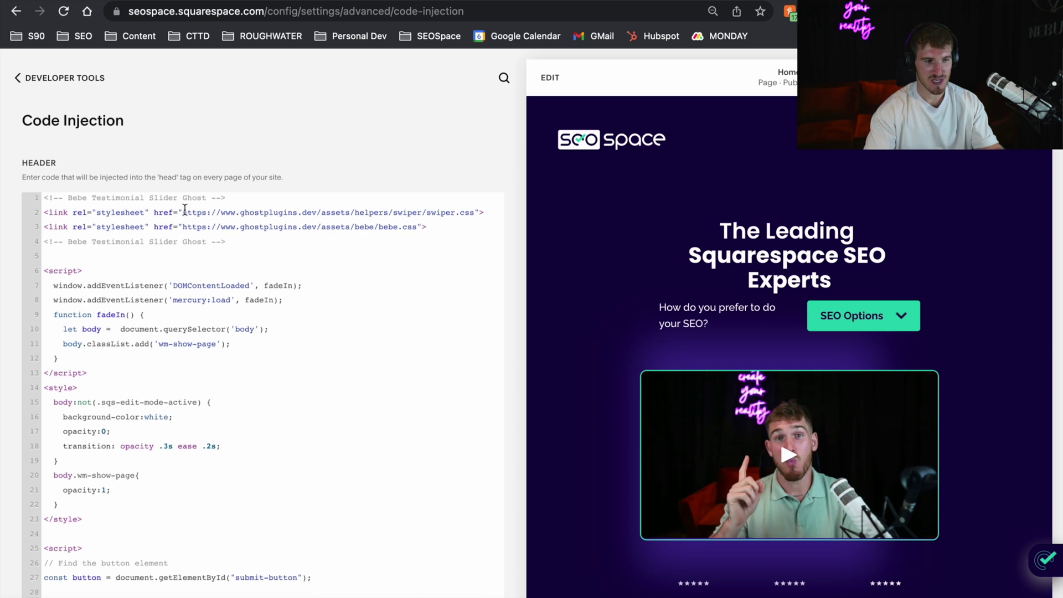
pyautogui.scroll(-1, 185, 216)
pyautogui.click(173, 328)
pyautogui.doubleClick(28, 162)
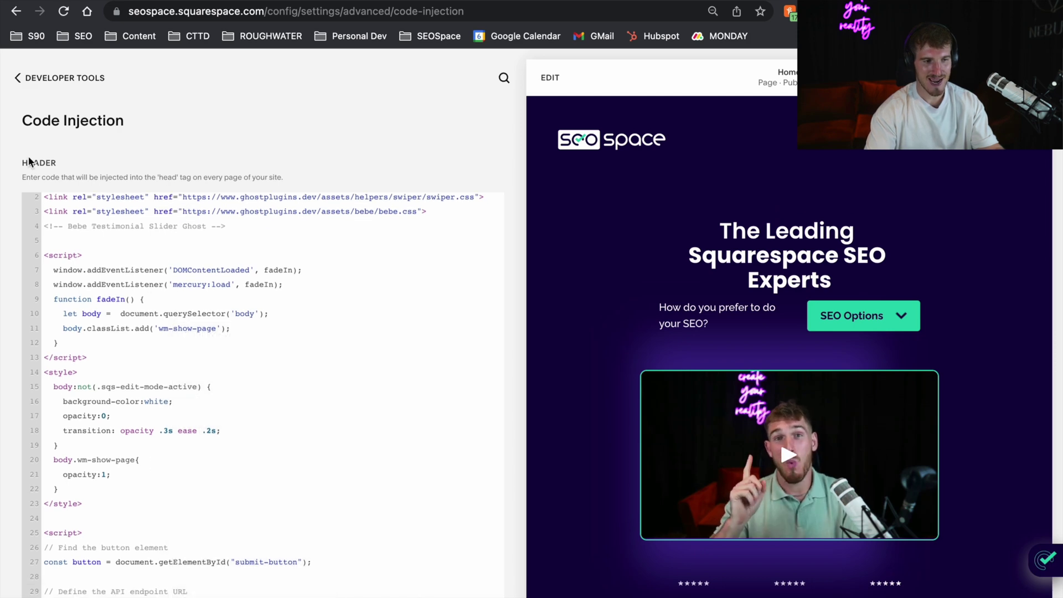
pyautogui.click(724, 2)
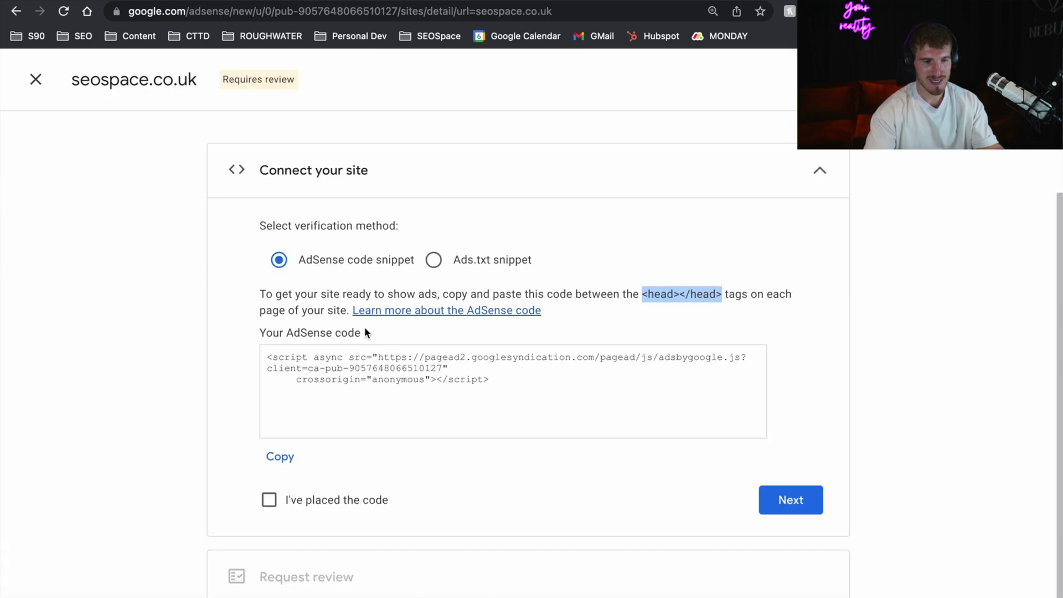
# Step: Paste the AdSense snippet into the Squarespace header, discard it, and tick 'I've placed the code'
pyautogui.click(280, 456)
pyautogui.hotkey('ctrl', 'shift', 'Tab')
pyautogui.hotkey('ctrl', 'v')
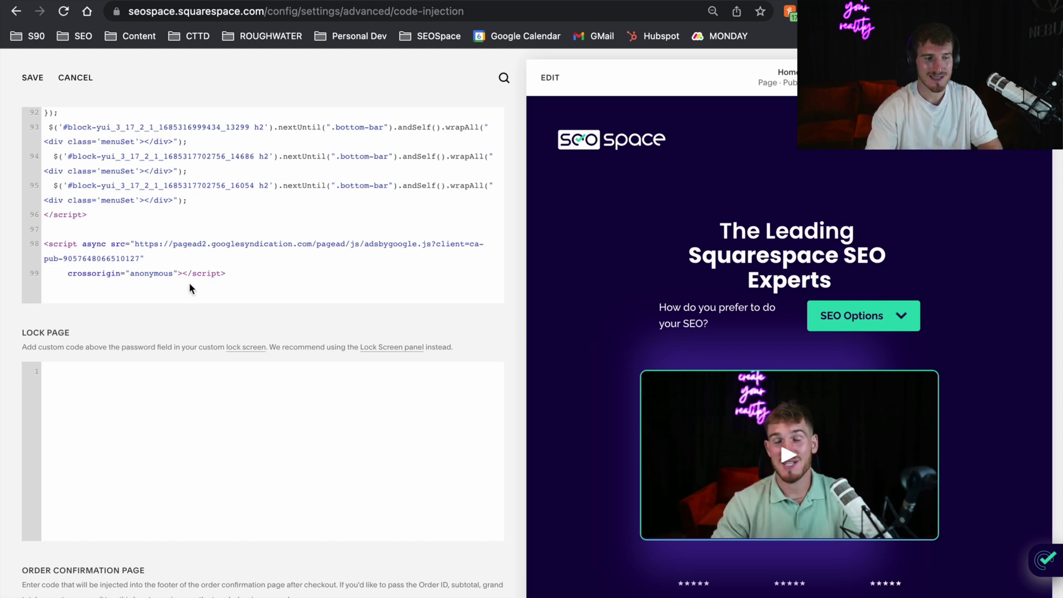
pyautogui.click(80, 82)
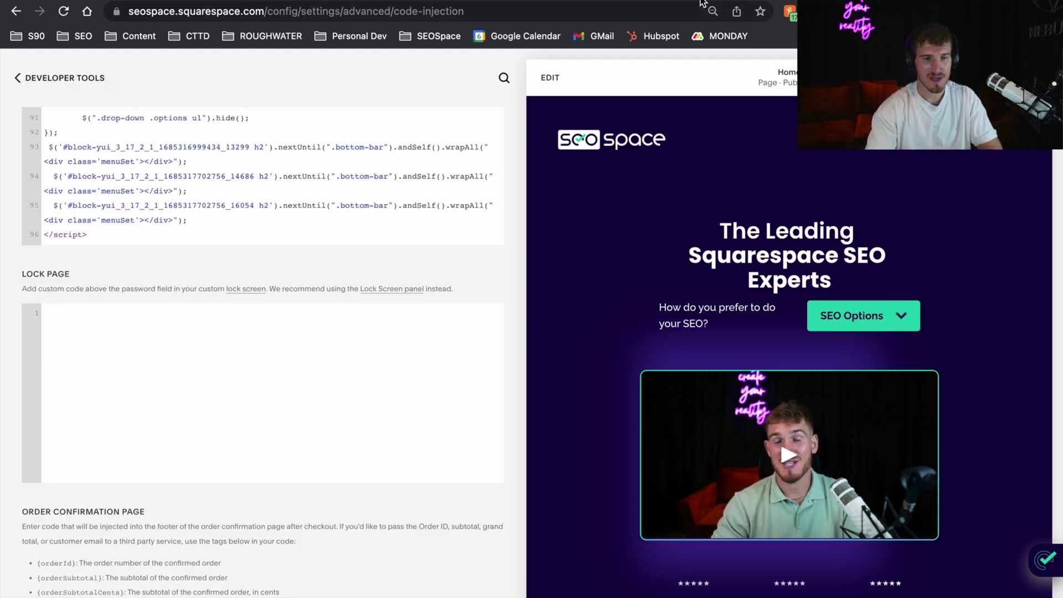
pyautogui.hotkey('ctrl', 'Tab')
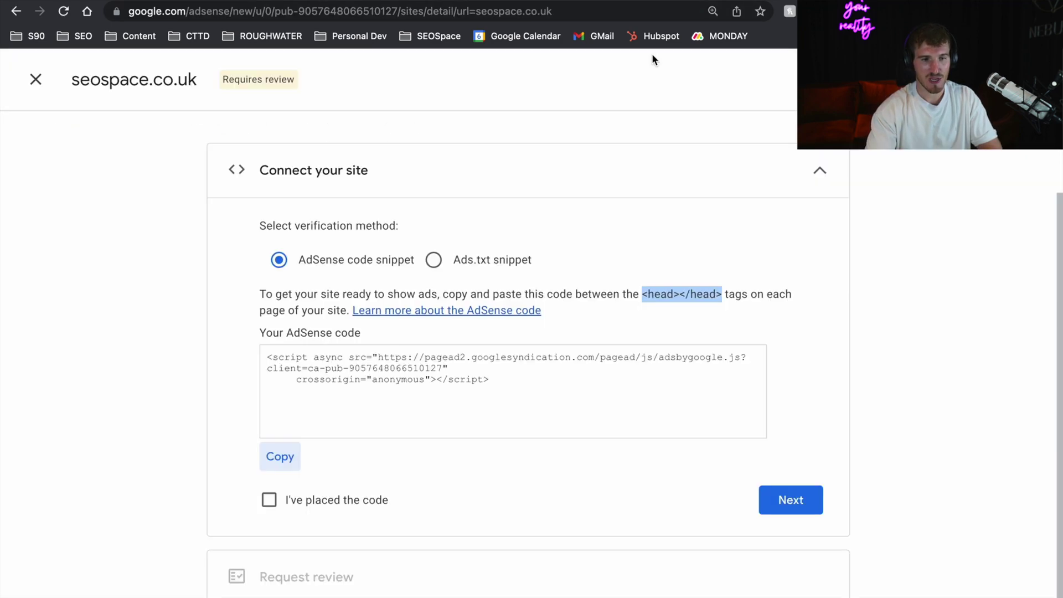
pyautogui.click(269, 499)
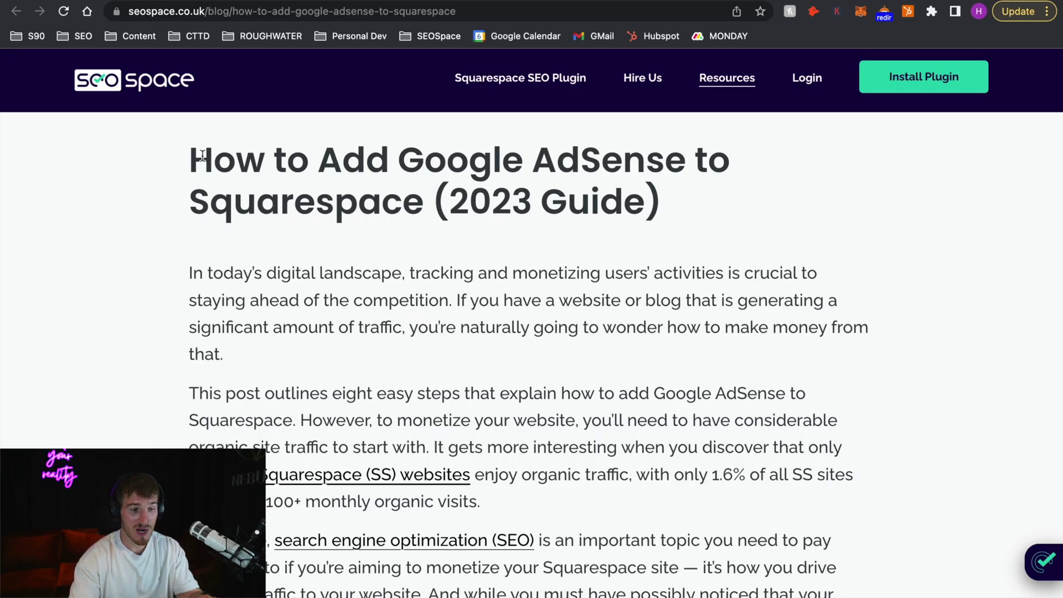
# Step: Run a SEOSpace Premium Scan with keyword 'How to Add Google AdSense to Squarespace'
pyautogui.scroll(3, 223, 231)
pyautogui.moveTo(189, 350); pyautogui.dragTo(396, 389)
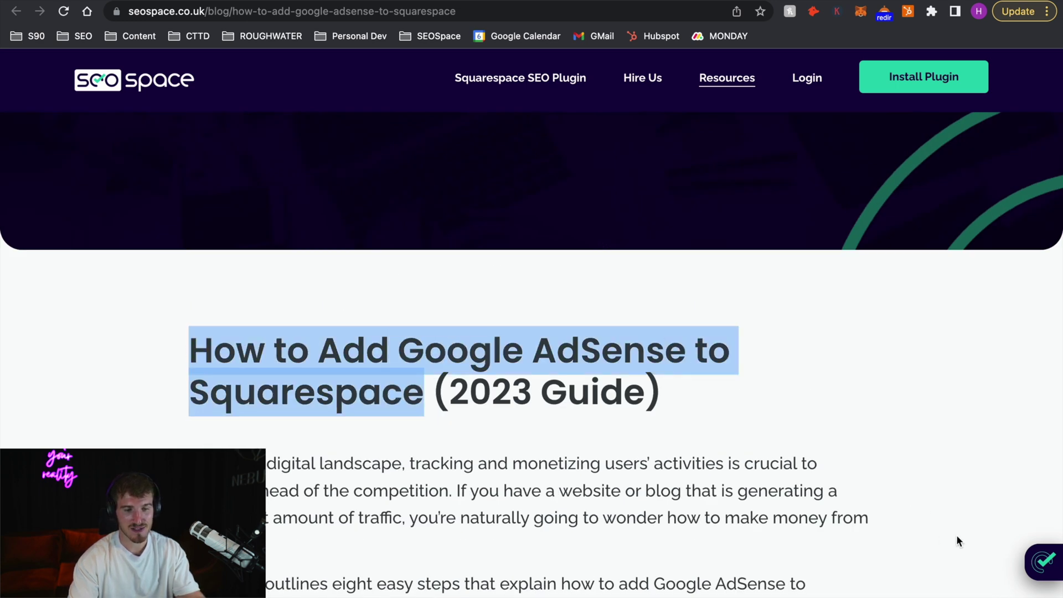
pyautogui.click(1043, 562)
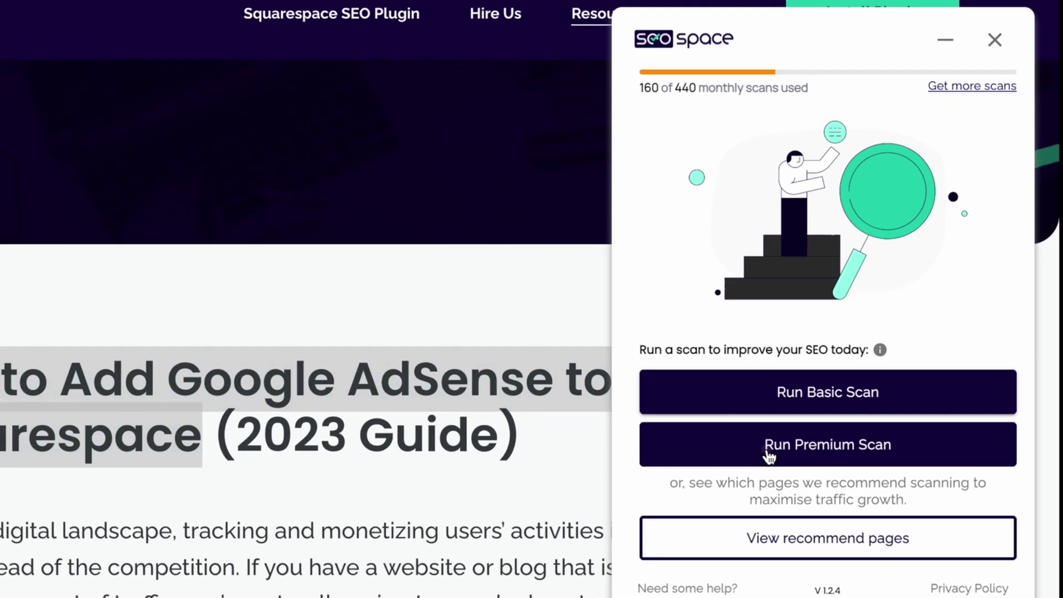
pyautogui.click(775, 401)
pyautogui.click(808, 323)
pyautogui.tripleClick(718, 342)
pyautogui.hotkey('ctrl', 'v')
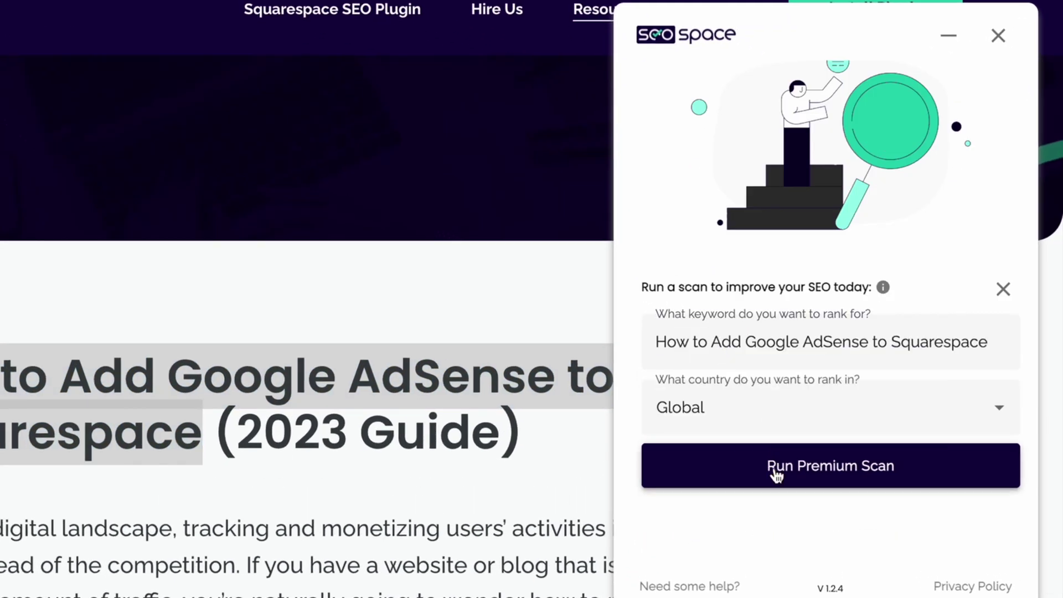
pyautogui.click(775, 476)
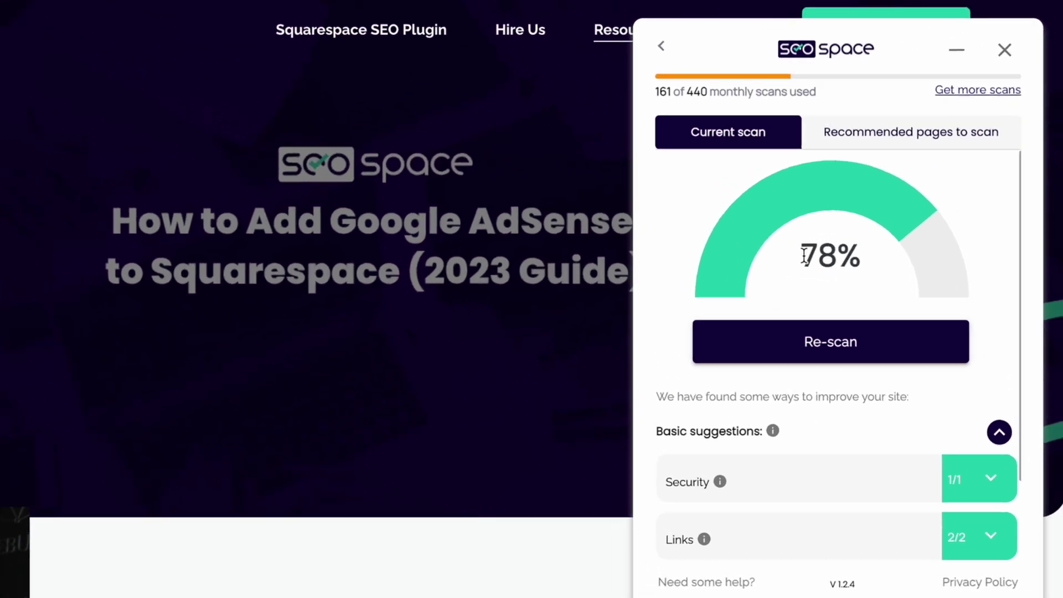
# Step: Expand Premium Suggestions and review the Images suggestions, jumping to the oversized image
pyautogui.scroll(-2, 886, 315)
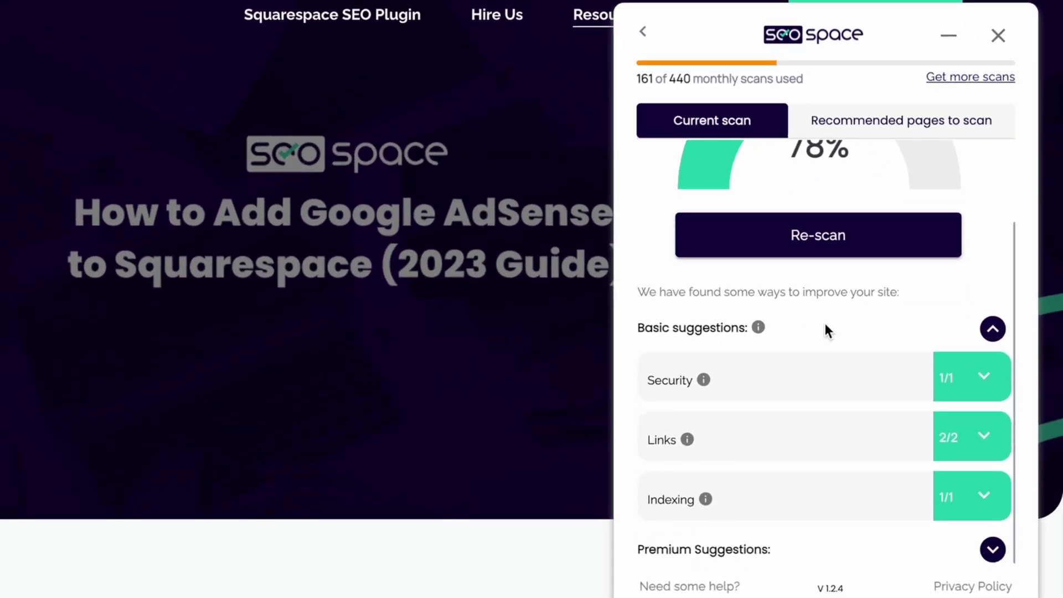
pyautogui.click(992, 549)
pyautogui.scroll(-3, 861, 459)
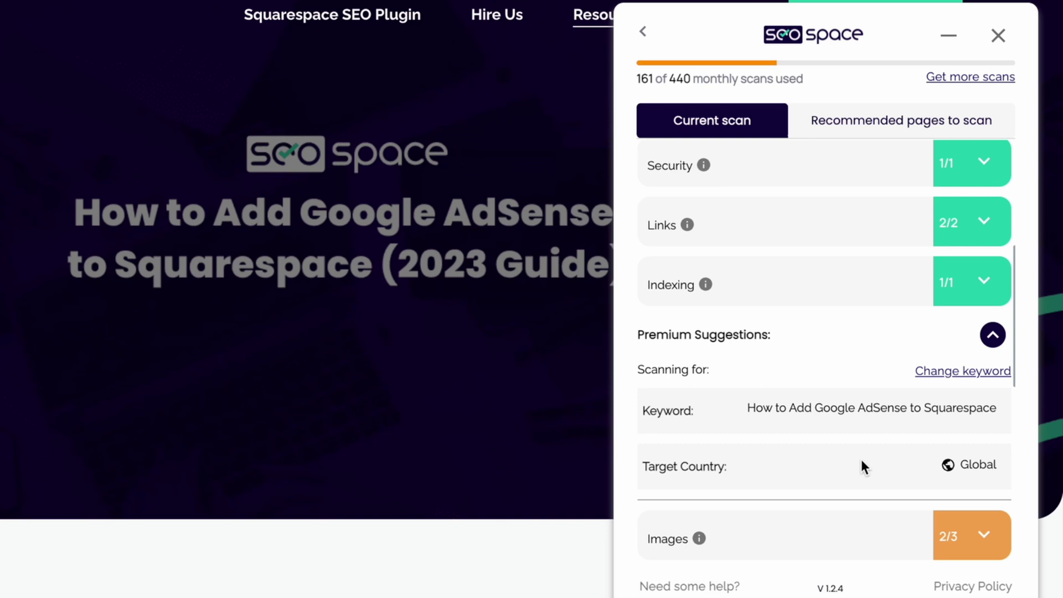
pyautogui.scroll(-1, 797, 396)
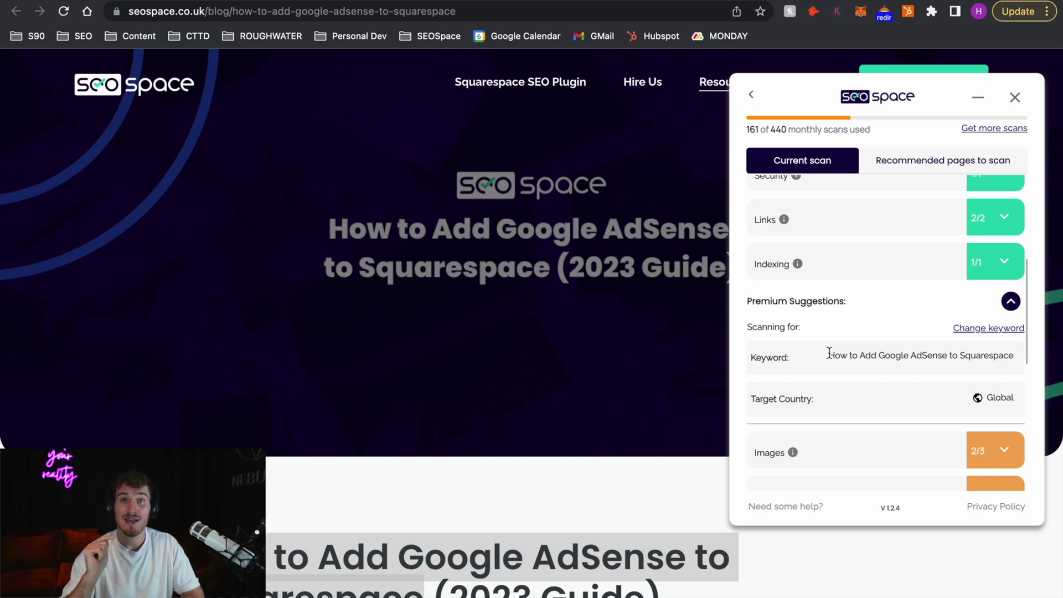
pyautogui.scroll(-5, 830, 352)
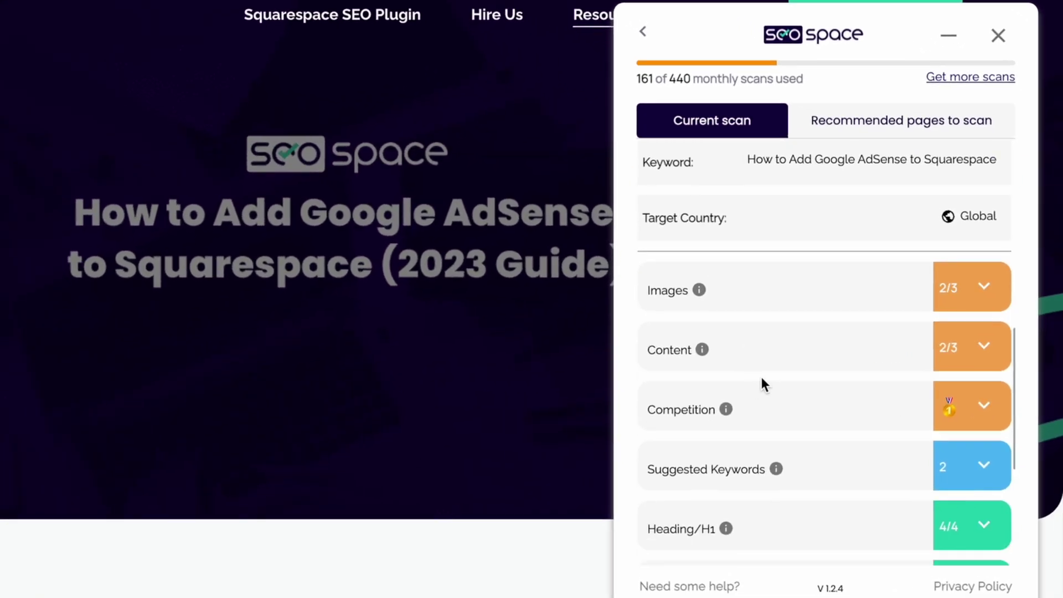
pyautogui.click(972, 289)
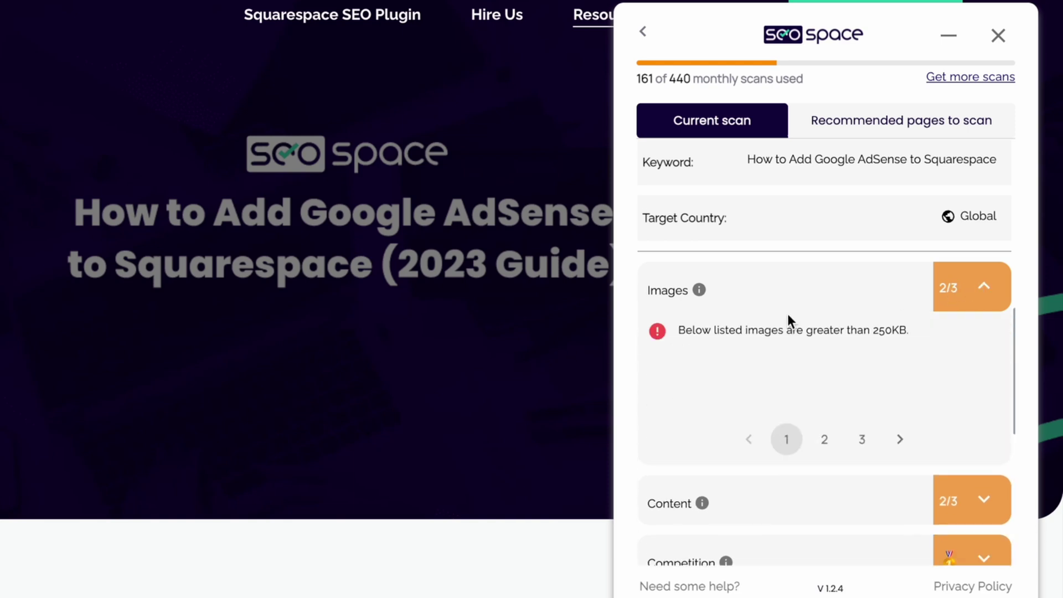
pyautogui.scroll(-1, 736, 349)
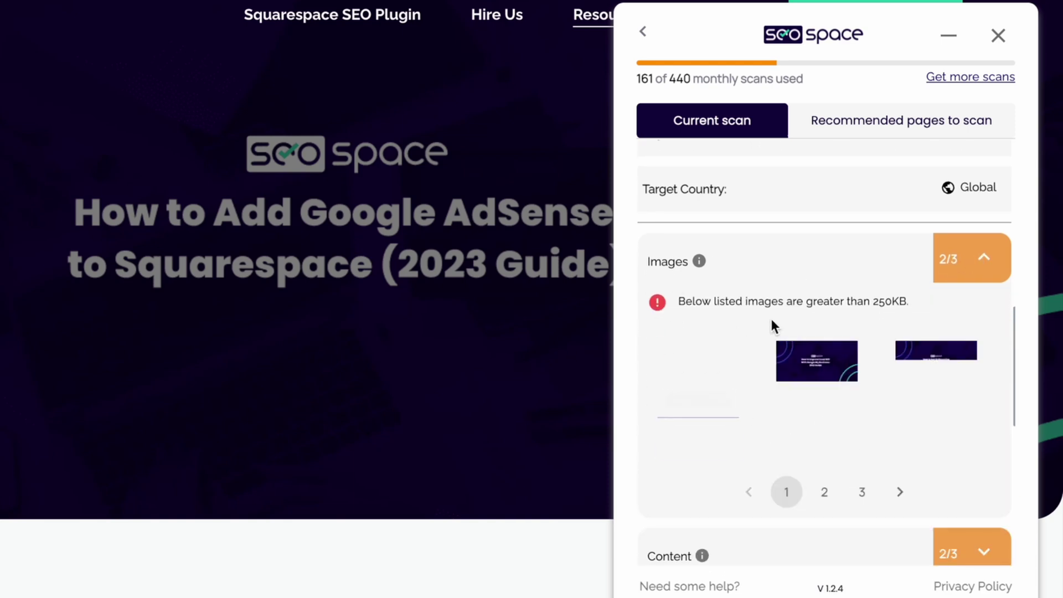
pyautogui.scroll(-3, 770, 325)
pyautogui.click(697, 276)
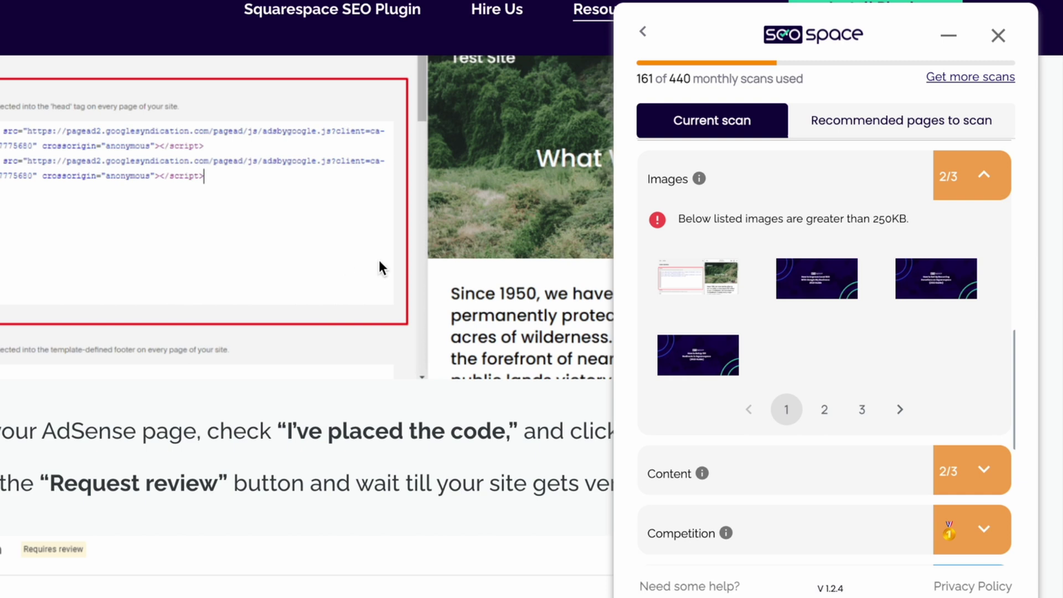
pyautogui.scroll(-3, 932, 332)
# Step: Review the Content suggestions and open the page-content tutorial
pyautogui.click(980, 299)
pyautogui.moveTo(686, 242); pyautogui.dragTo(849, 285)
pyautogui.click(870, 293)
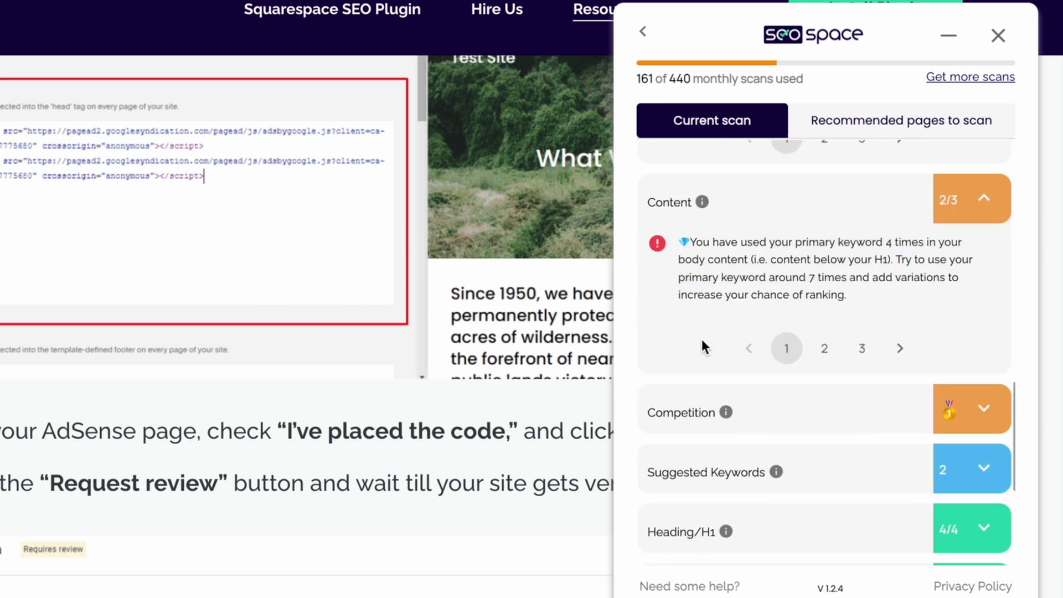
pyautogui.moveTo(703, 202)
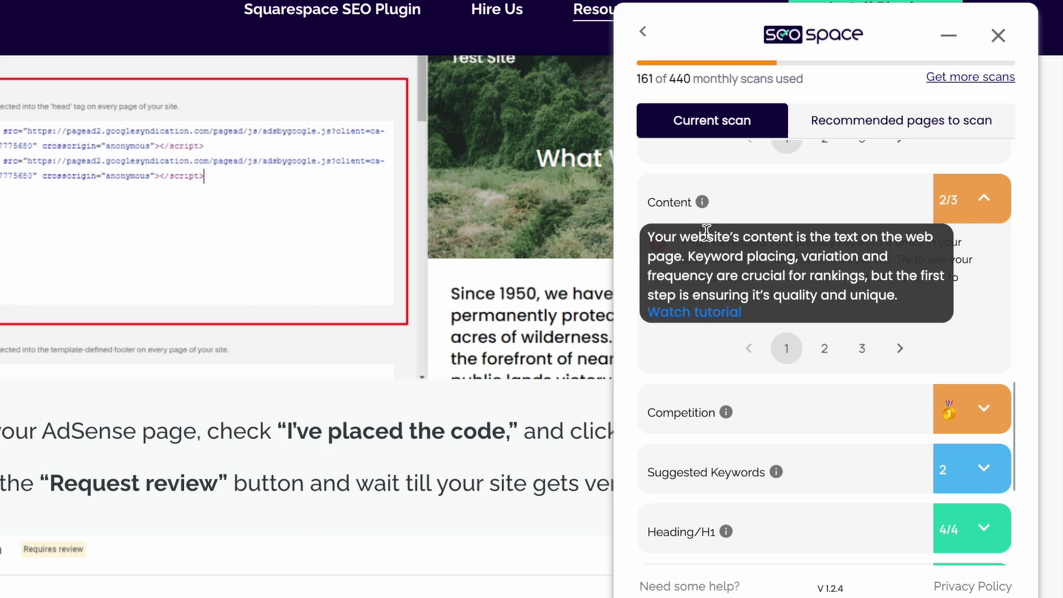
pyautogui.click(692, 313)
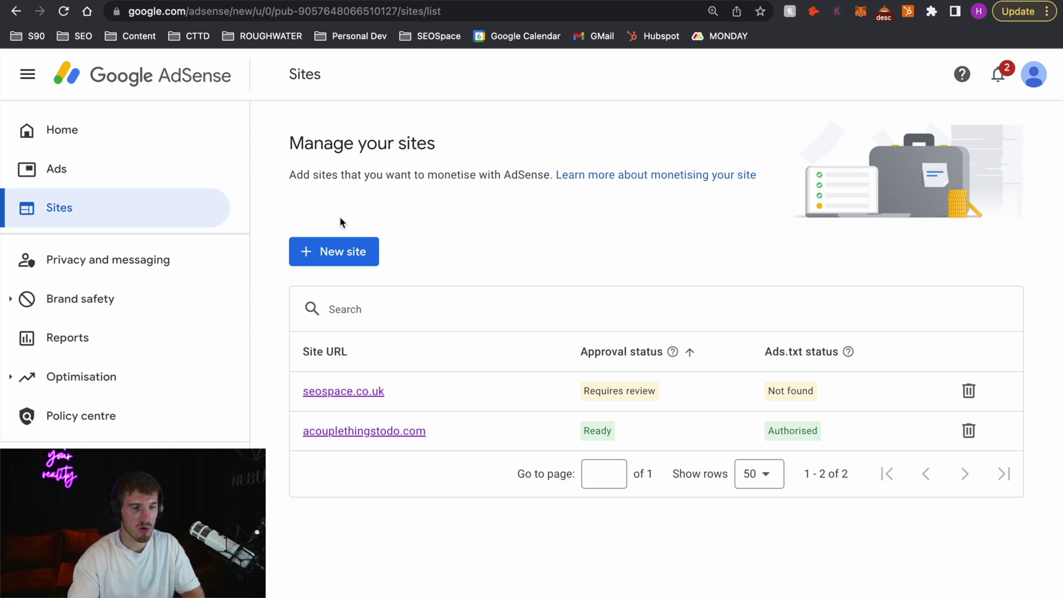
# Step: Show ads by site and edit the Auto ads settings for acouplethingstodo.com
pyautogui.click(131, 170)
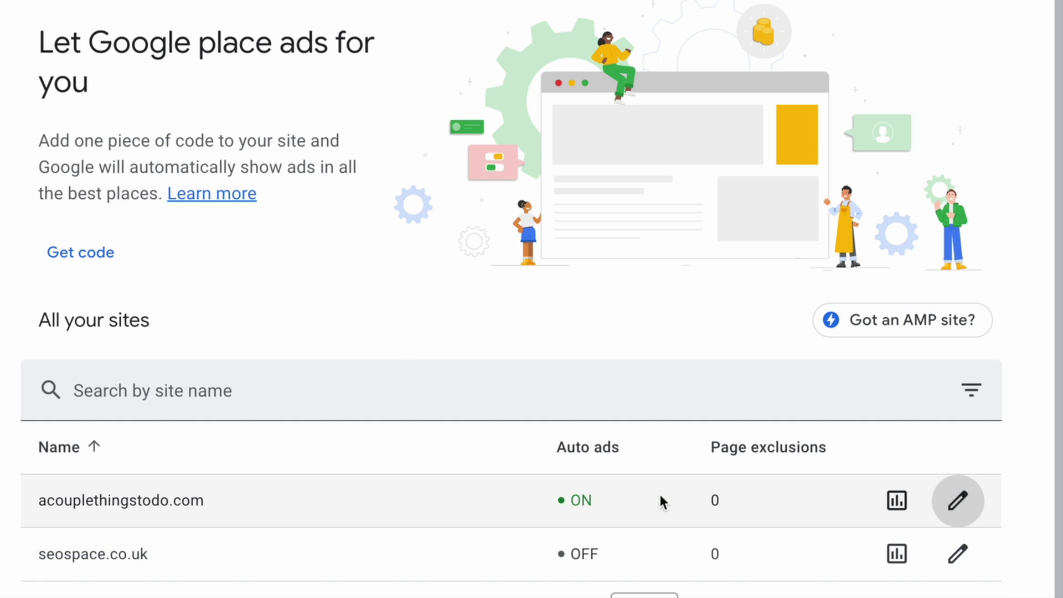
pyautogui.click(957, 500)
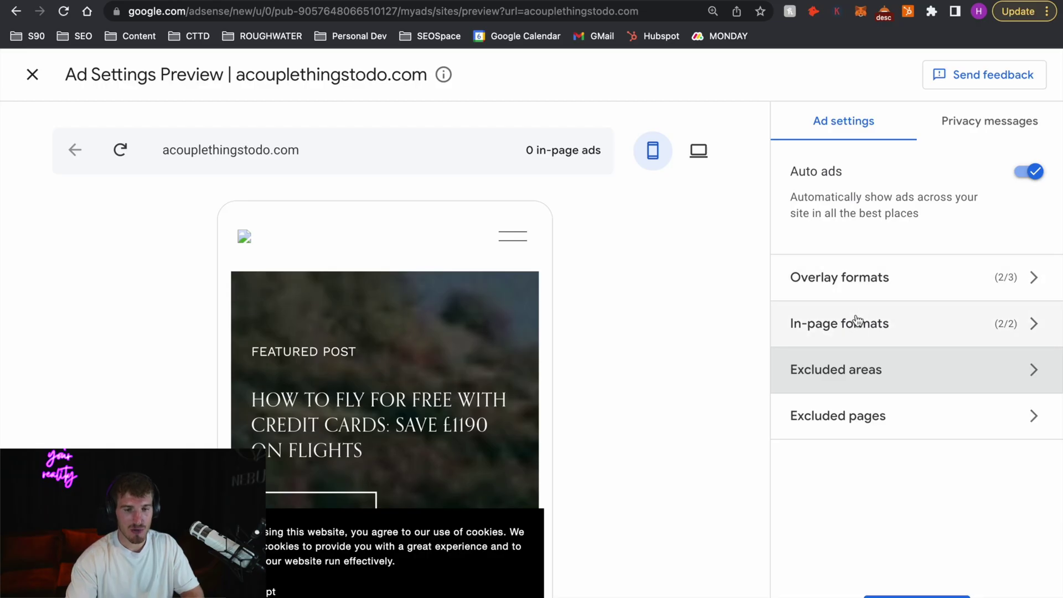
pyautogui.click(859, 277)
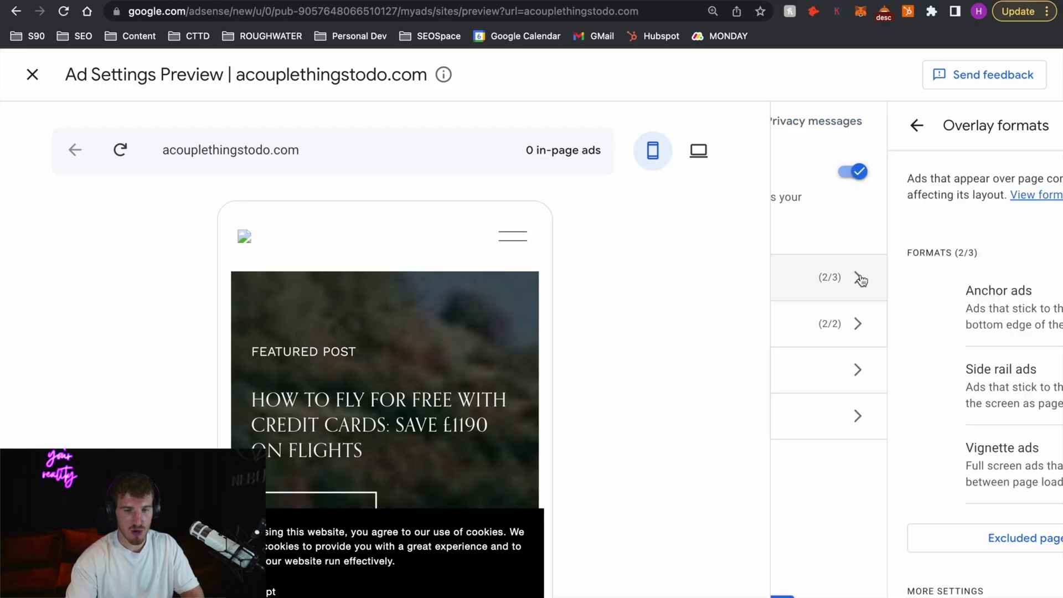
pyautogui.scroll(-2, 859, 313)
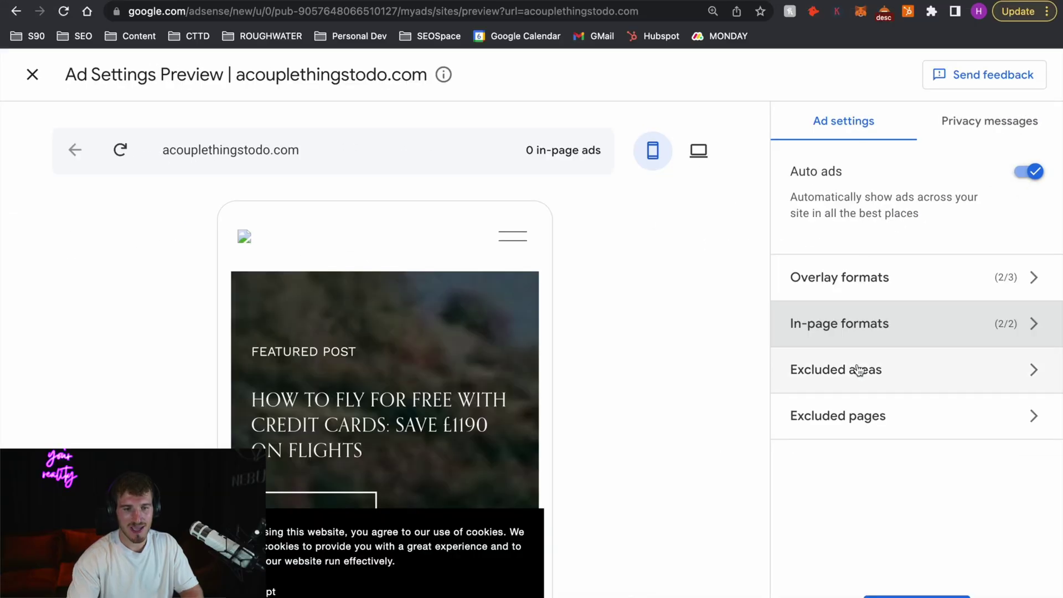
# Step: Check Excluded areas, then open In-page formats and drag Ad load to minimum and back to Max
pyautogui.click(792, 441)
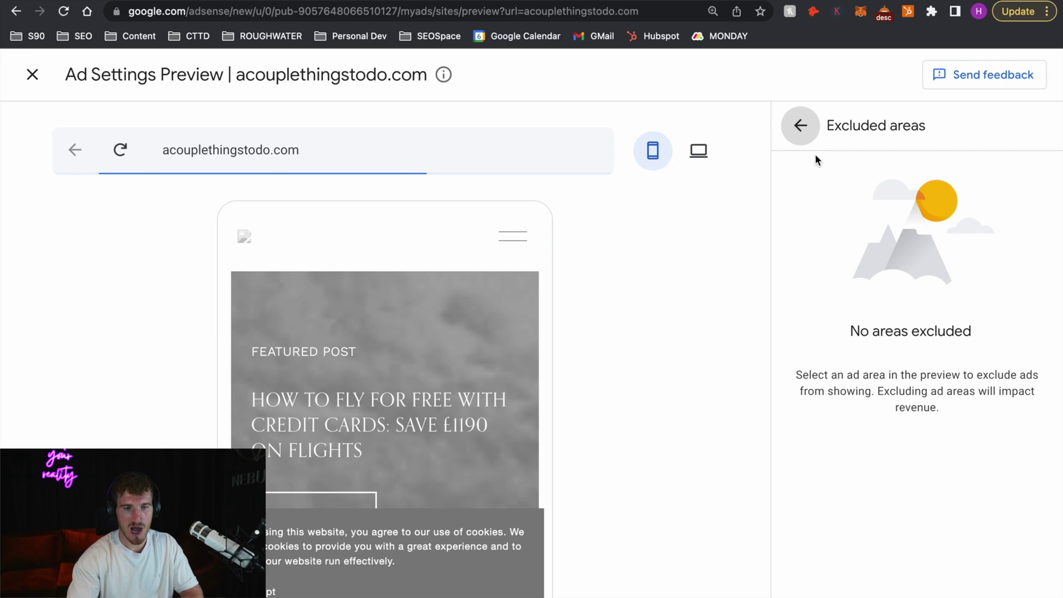
pyautogui.click(801, 129)
pyautogui.click(873, 340)
pyautogui.scroll(-1, 895, 259)
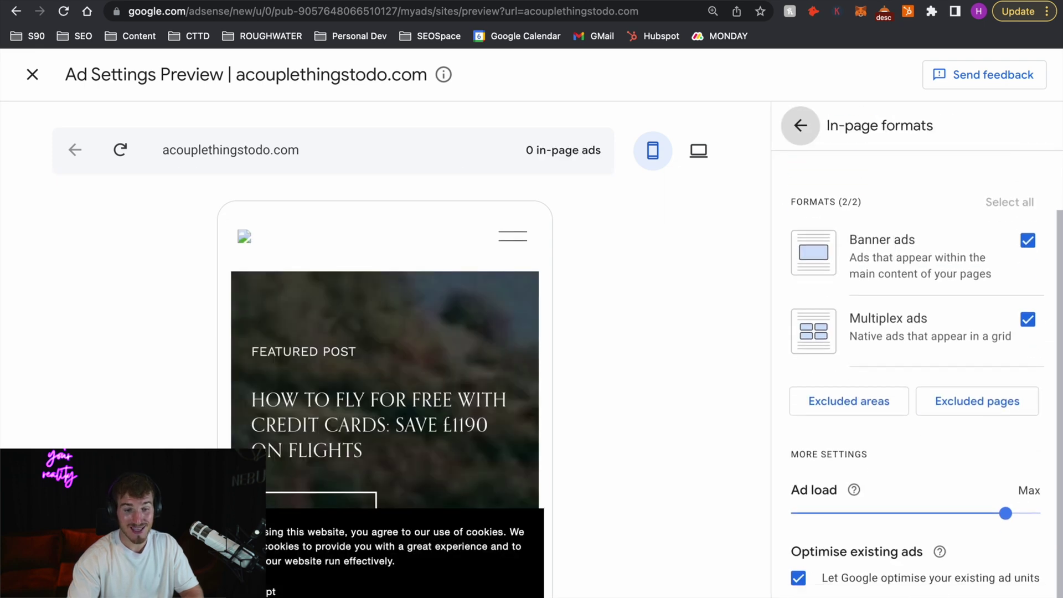
pyautogui.moveTo(793, 452); pyautogui.dragTo(868, 455)
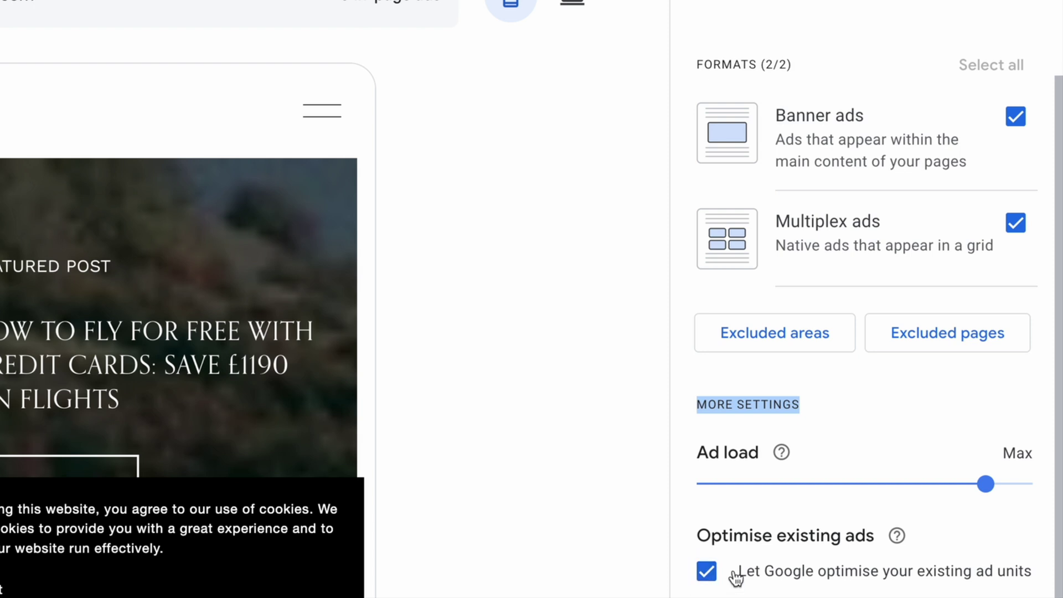
pyautogui.moveTo(698, 535); pyautogui.dragTo(865, 534)
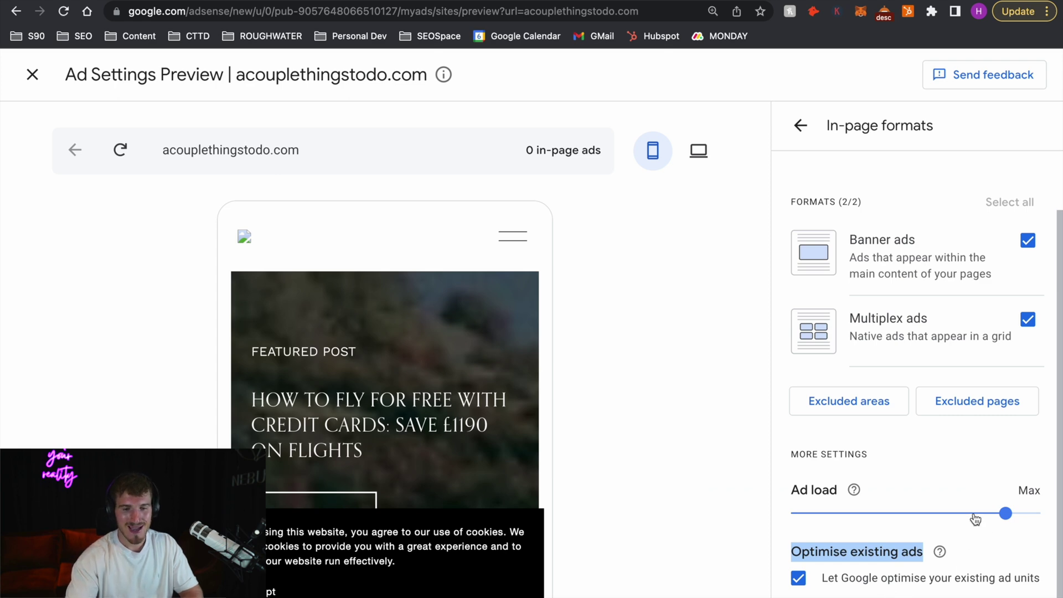
pyautogui.moveTo(992, 515); pyautogui.dragTo(808, 520)
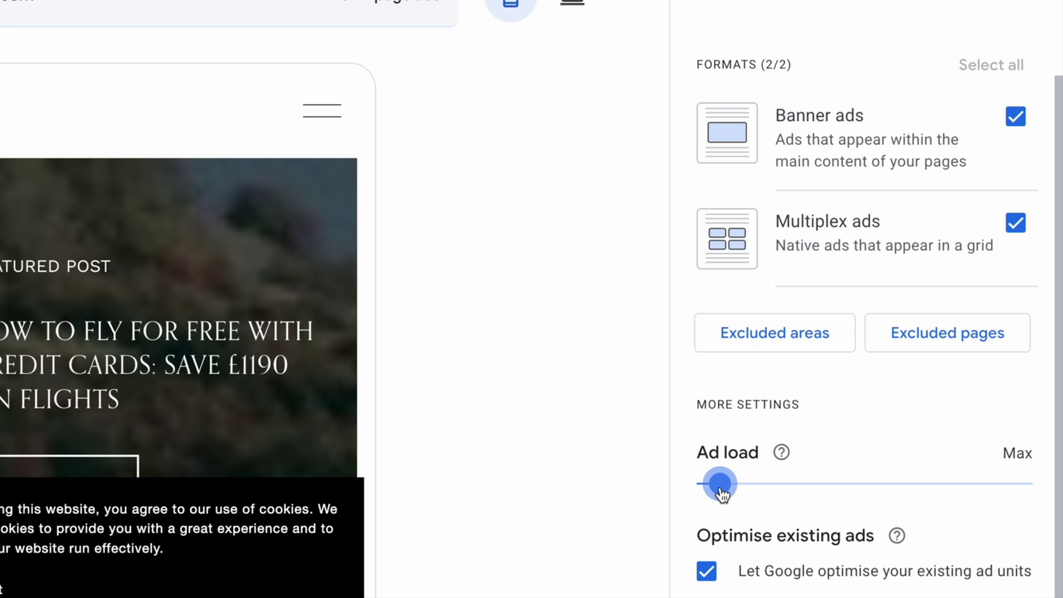
pyautogui.moveTo(729, 492); pyautogui.dragTo(994, 492)
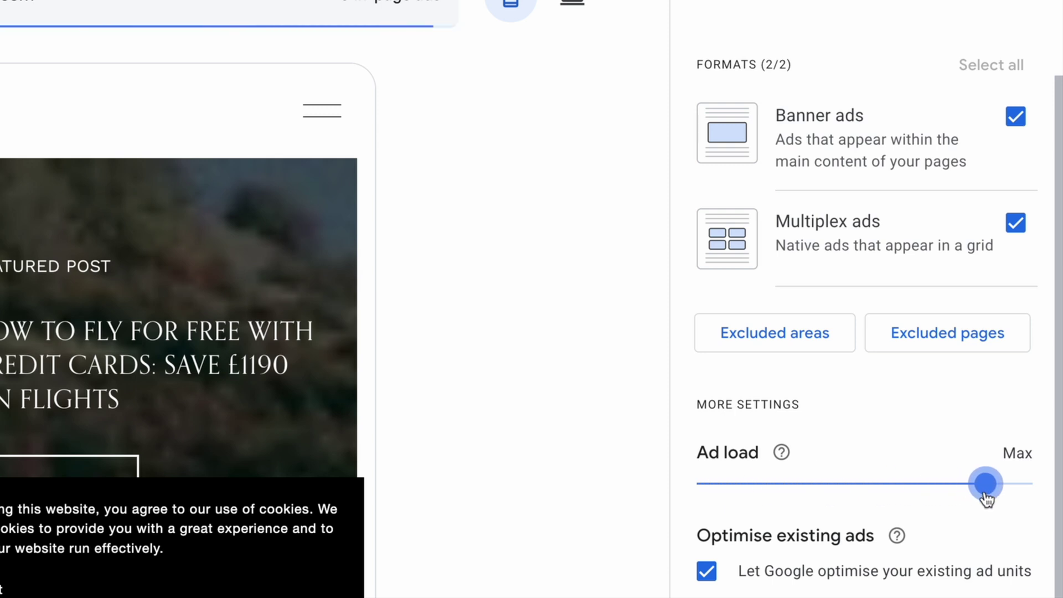